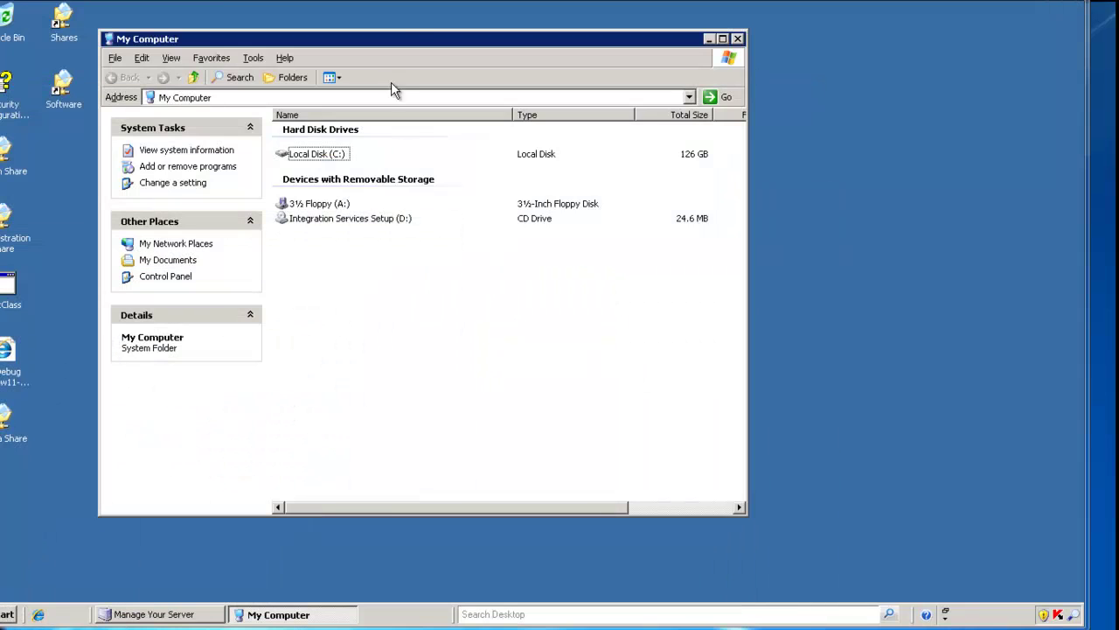
drag(412, 36, 507, 80)
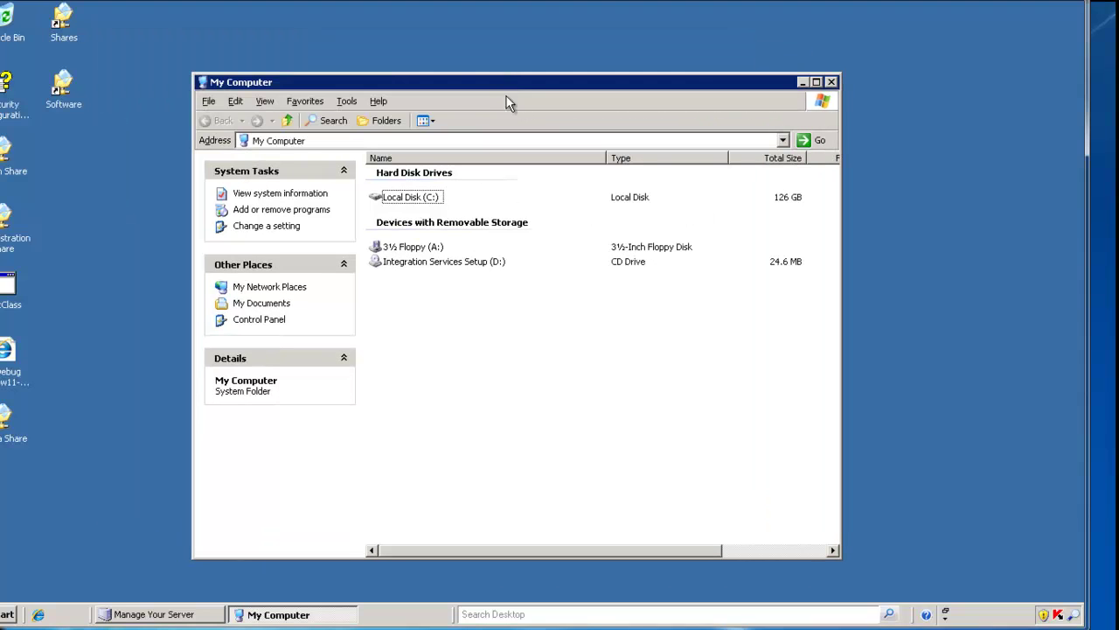
click(401, 199)
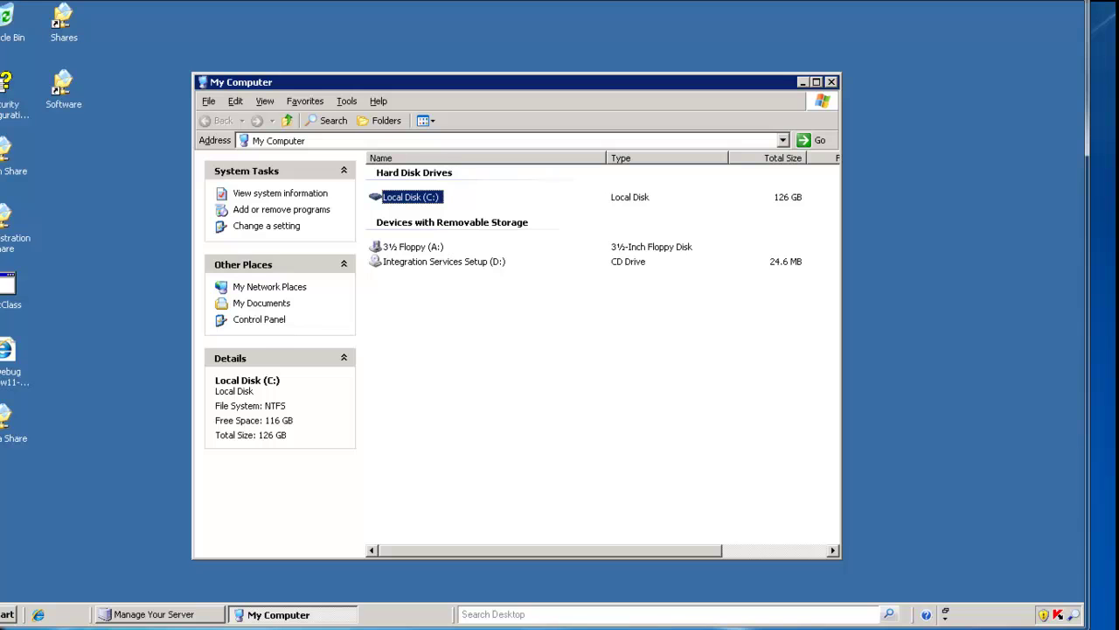
Step: Switch to the magneto network share window, open the keys share and check its previous versions in the share's properties
key(alt+Tab)
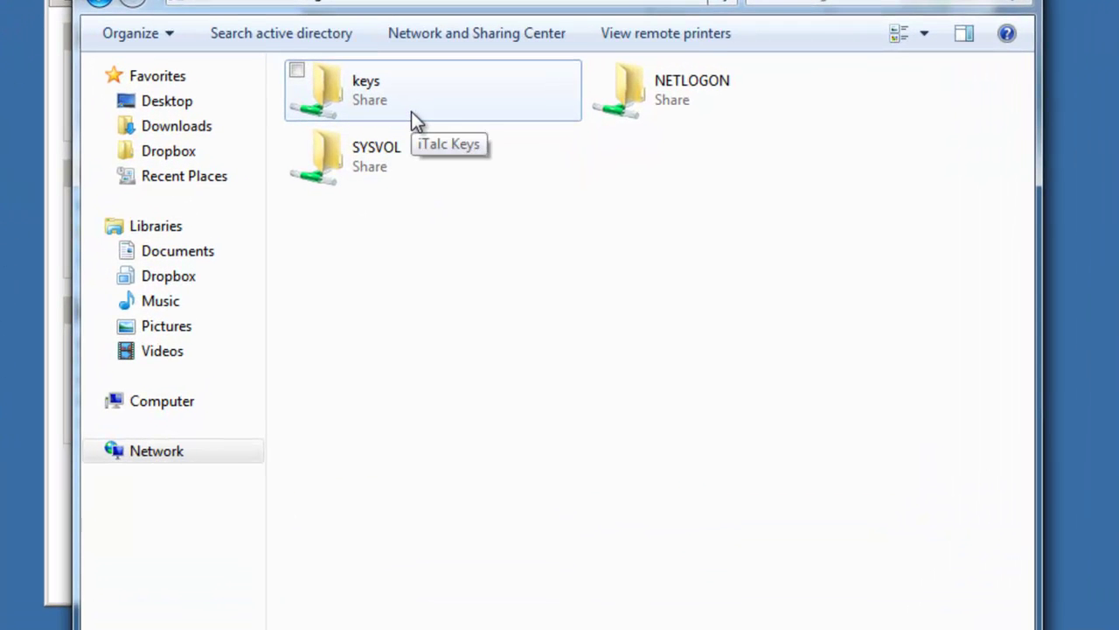
double_click(411, 112)
right_click(421, 358)
click(345, 624)
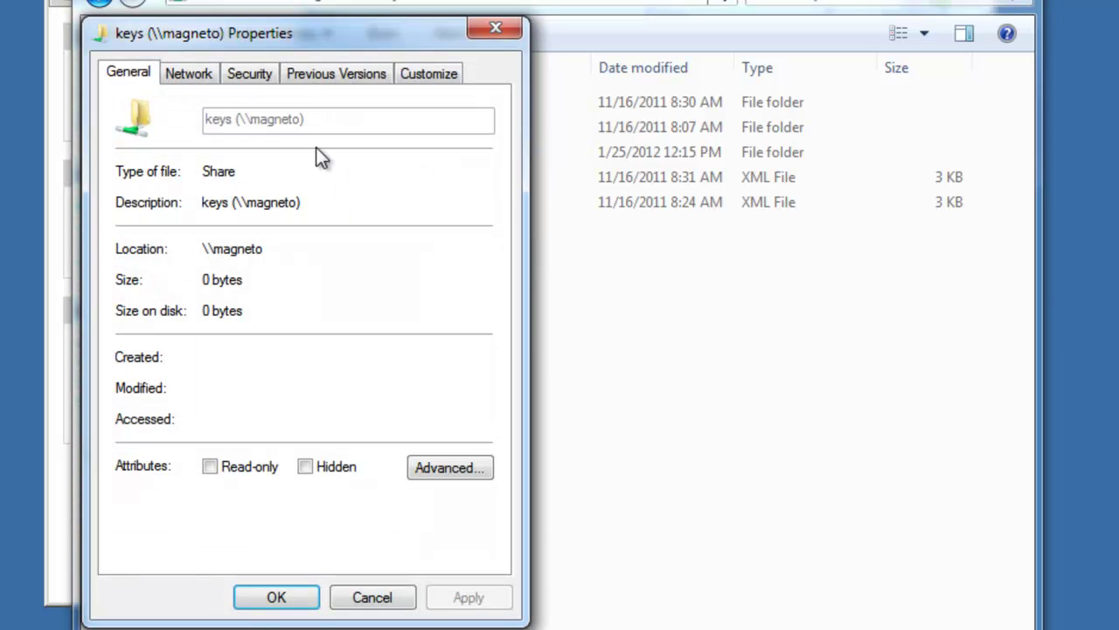
click(337, 71)
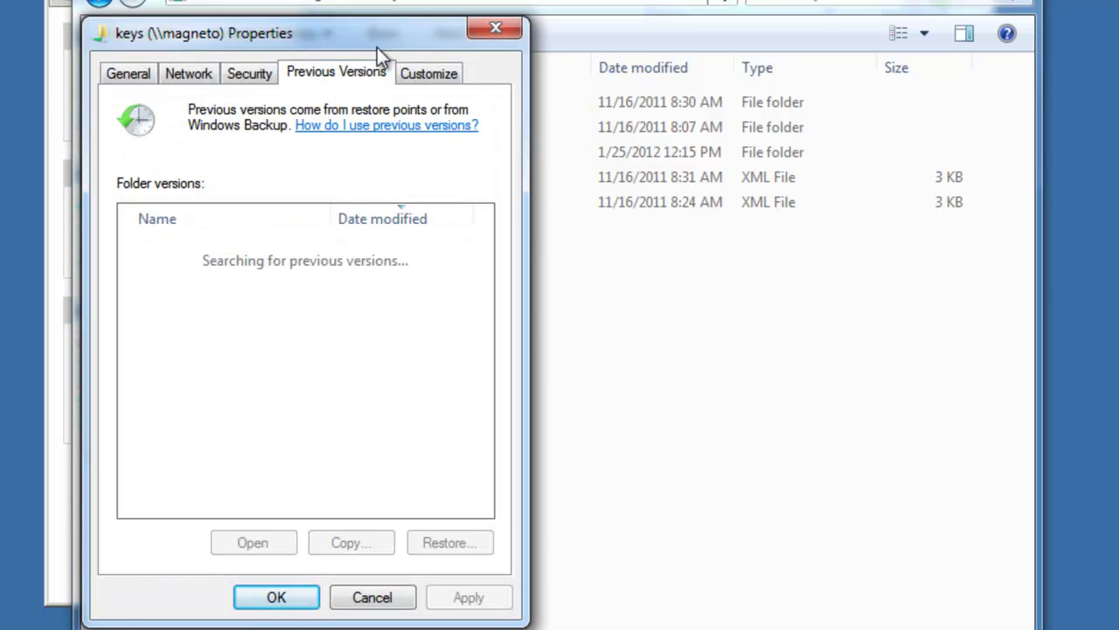
drag(377, 47, 508, 49)
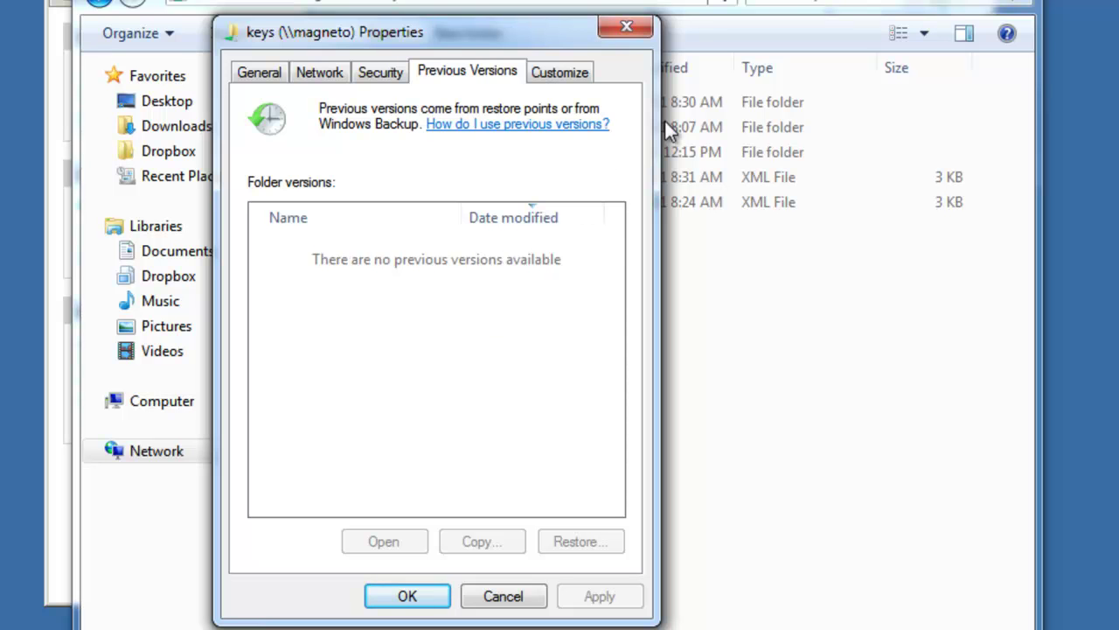
drag(515, 30, 612, 131)
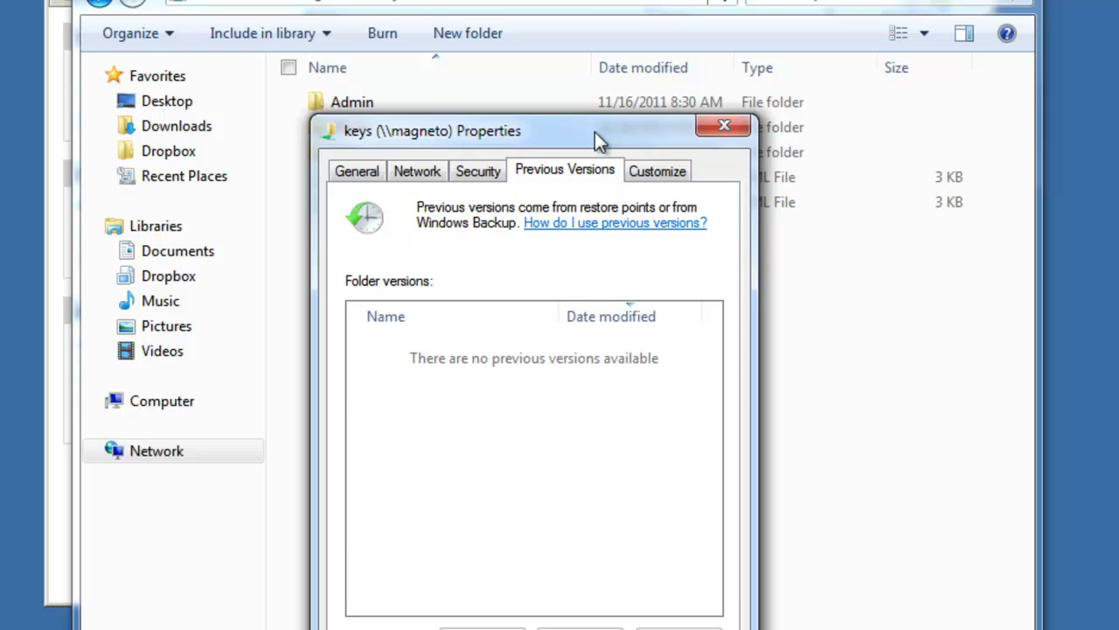
drag(595, 130, 581, 17)
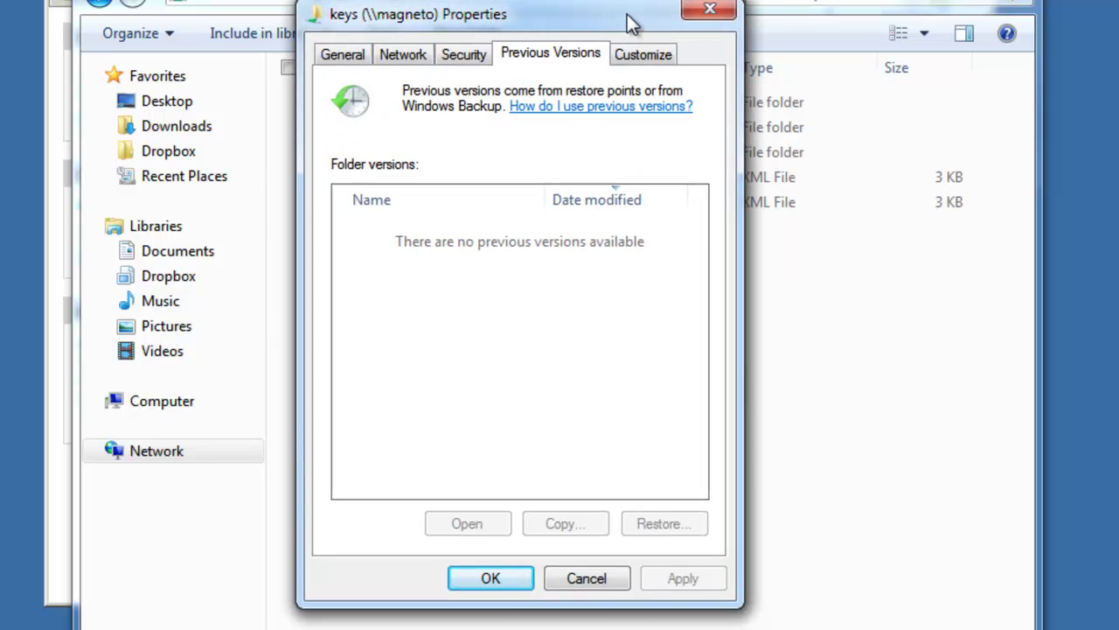
click(695, 13)
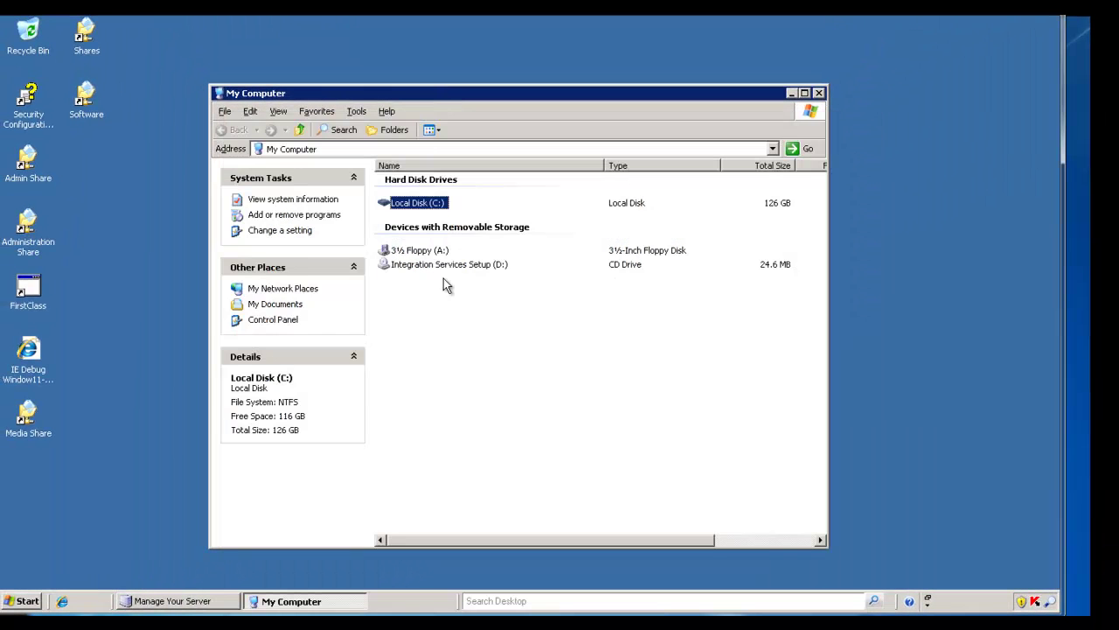
Step: Return to the server's My Computer window and open the Shadow Copies properties of Local Disk (C:)
click(449, 227)
right_click(435, 206)
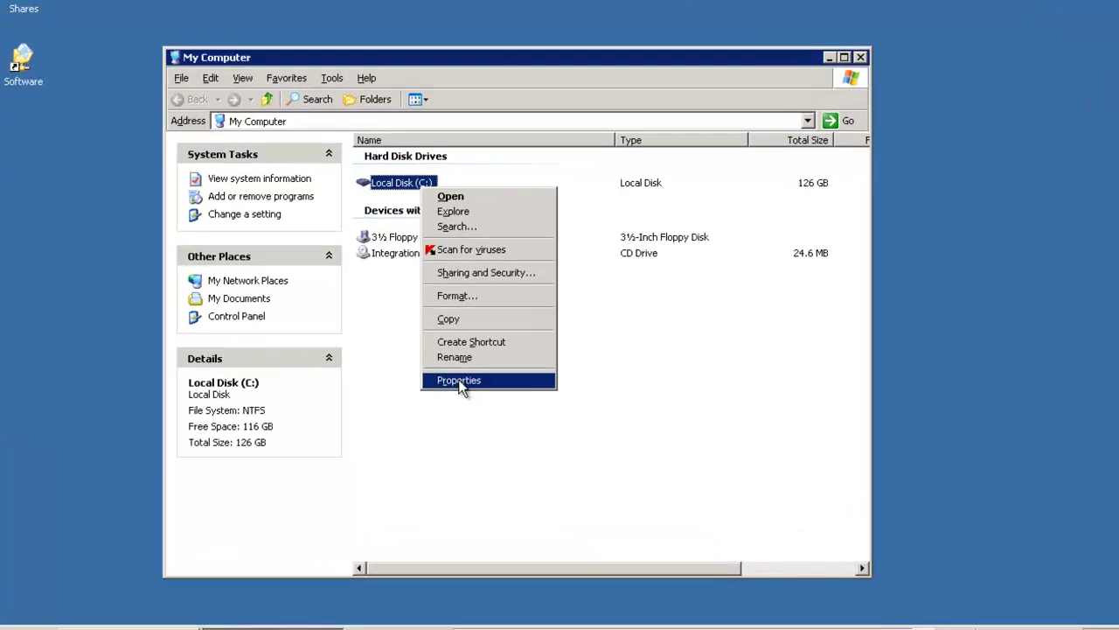
click(469, 375)
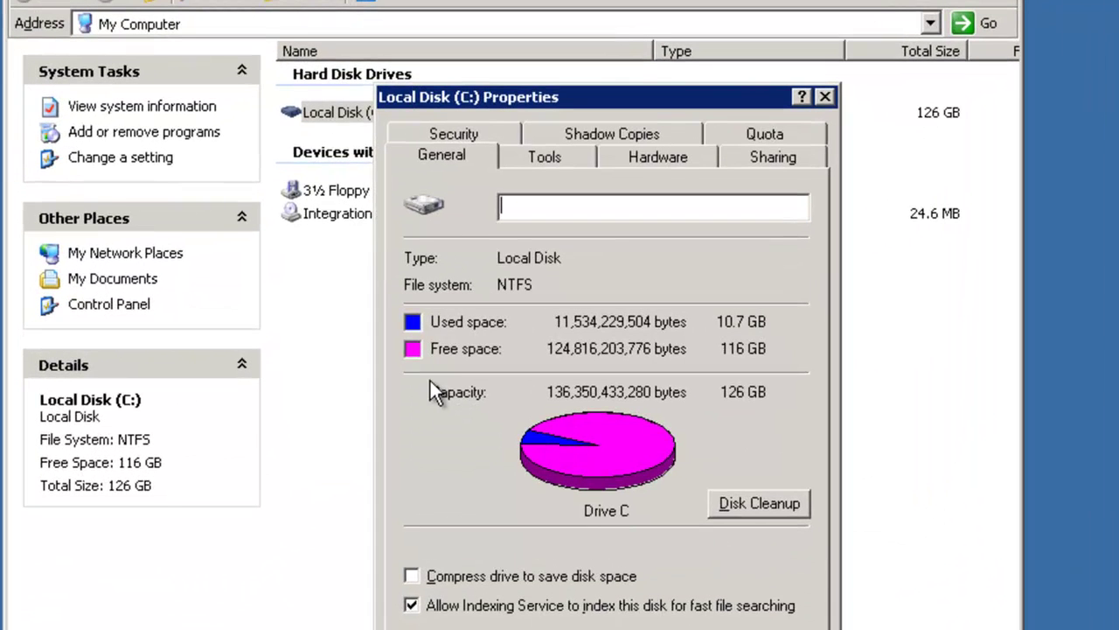
click(589, 136)
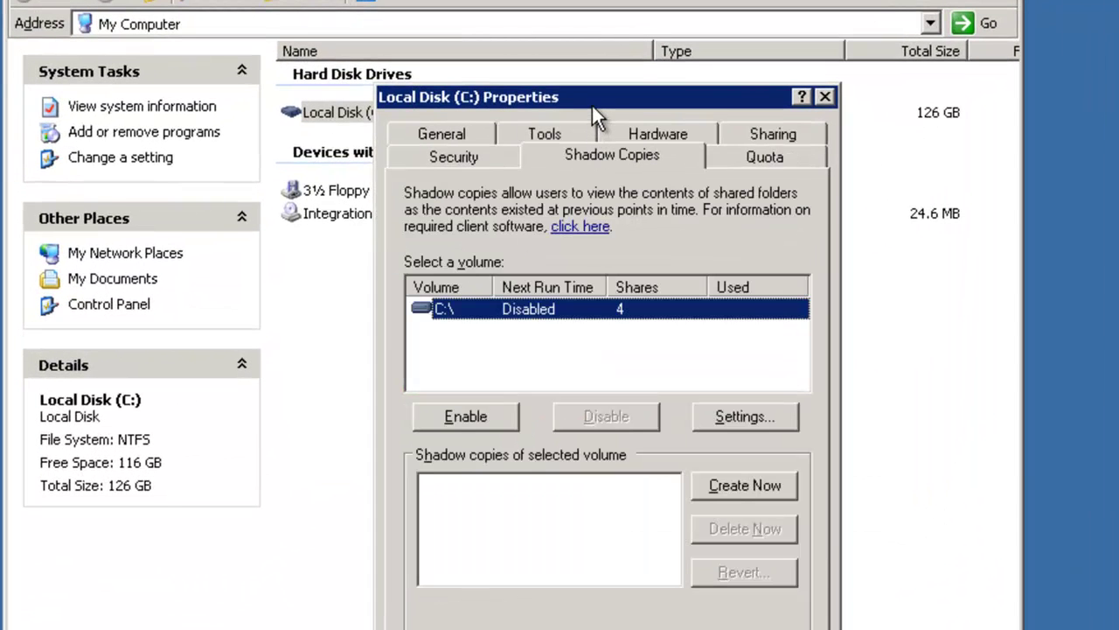
drag(588, 99, 500, 36)
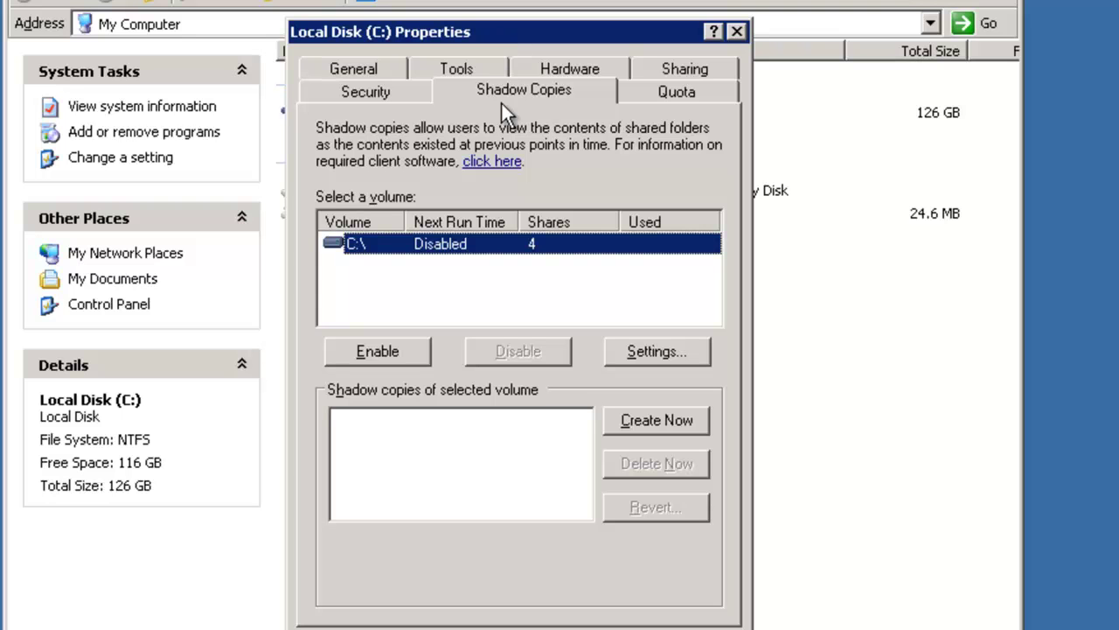
Step: Open the shadow copy settings for the C:\ volume and set the storage area's maximum size to Use limit
click(650, 356)
drag(607, 109, 565, 40)
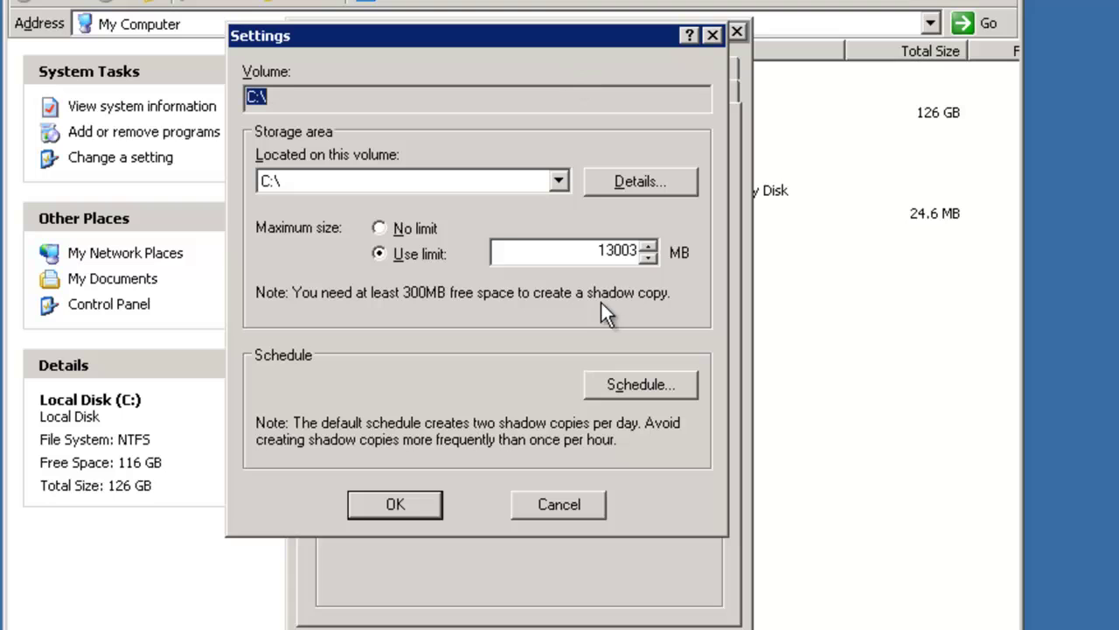
double_click(612, 251)
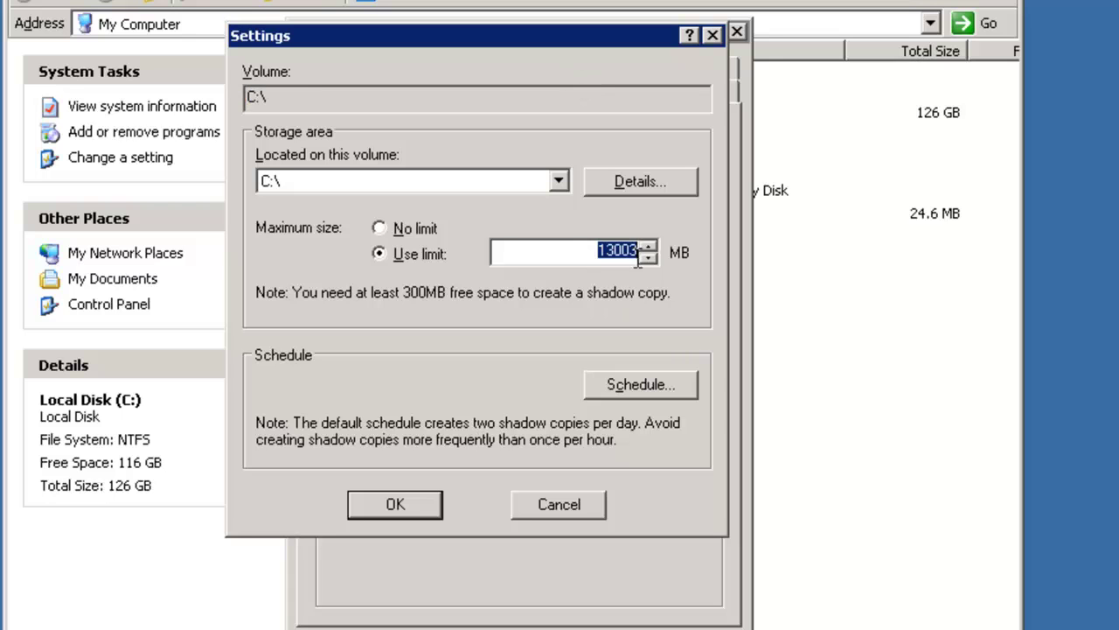
click(401, 228)
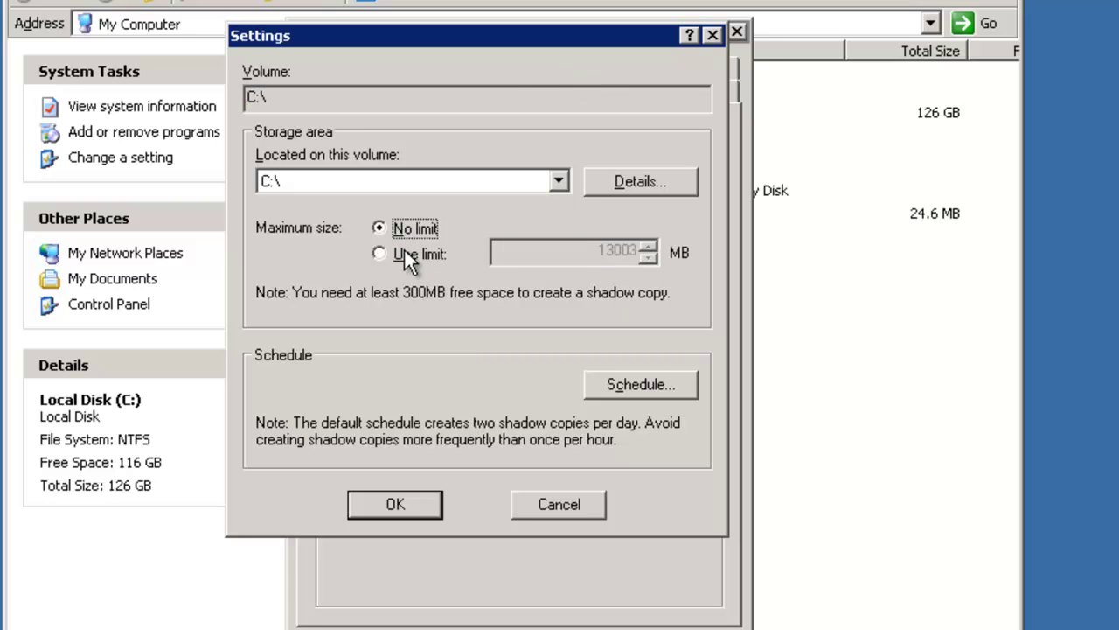
click(404, 249)
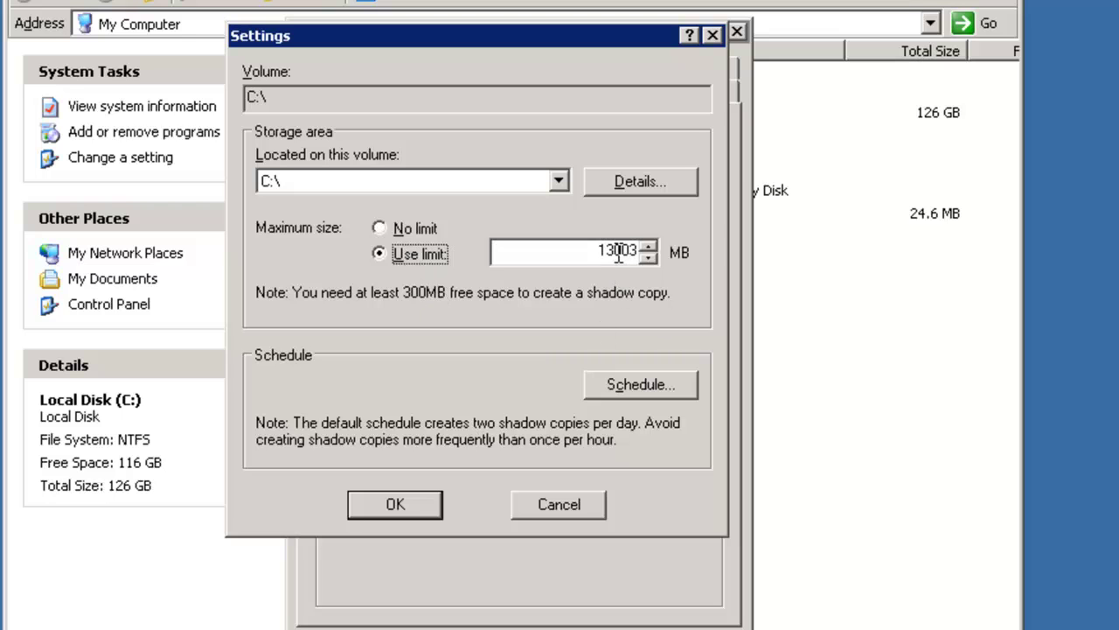
Step: Open the shadow copy schedule for C:\ and review the existing scheduled runs
click(615, 398)
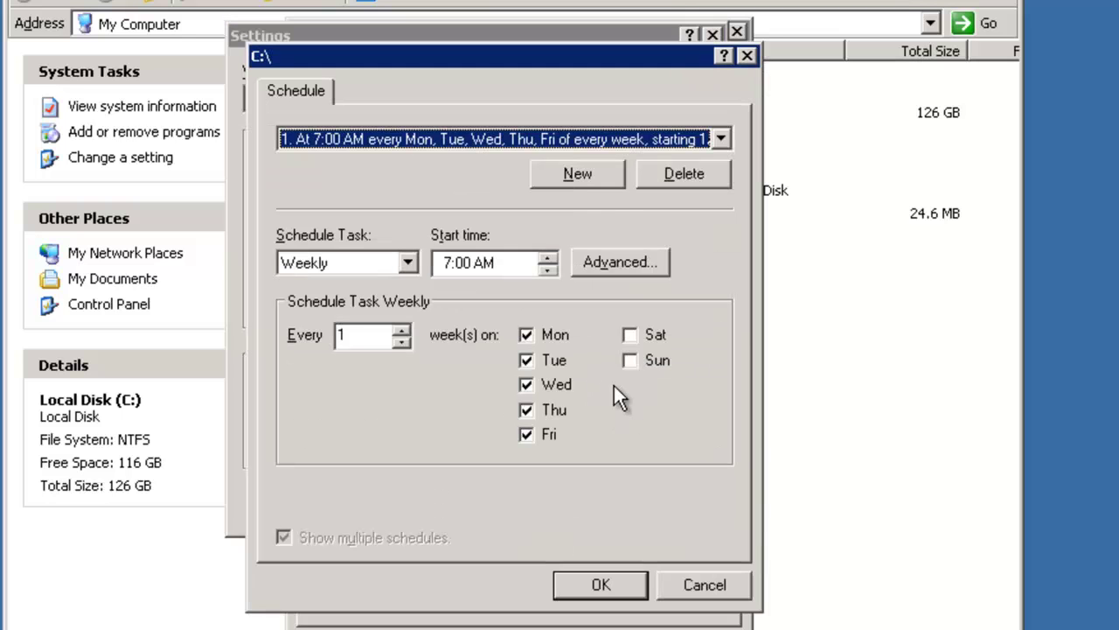
drag(489, 59, 436, 17)
click(443, 91)
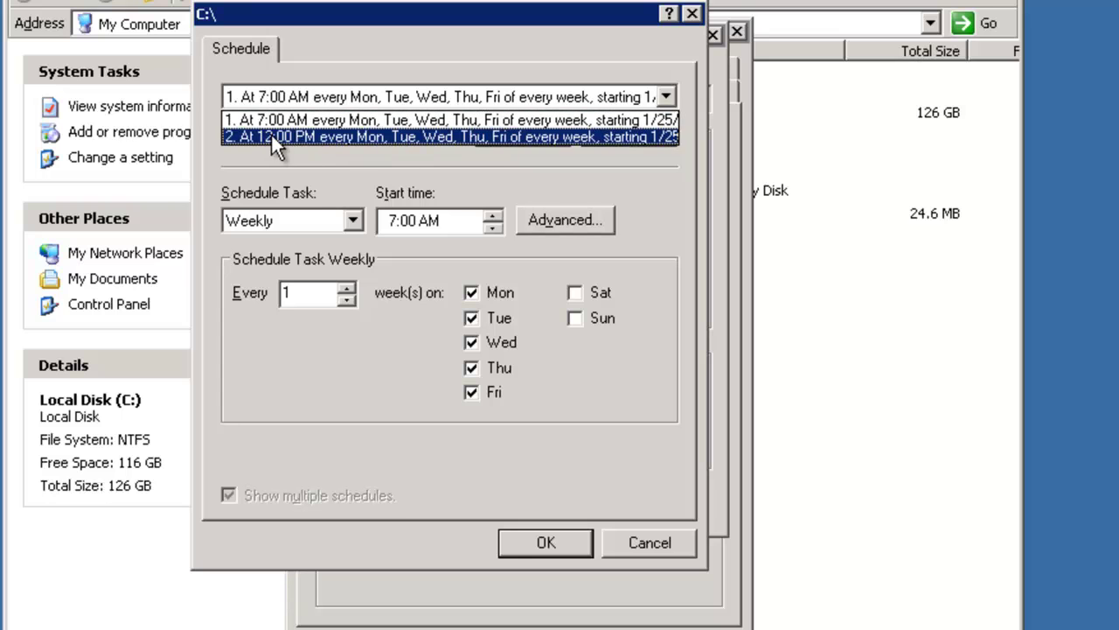
click(342, 166)
Step: Add a weekly 9:00 AM shadow copy schedule on Saturday and Sunday only, and accept the schedule and shadow copy settings
click(544, 134)
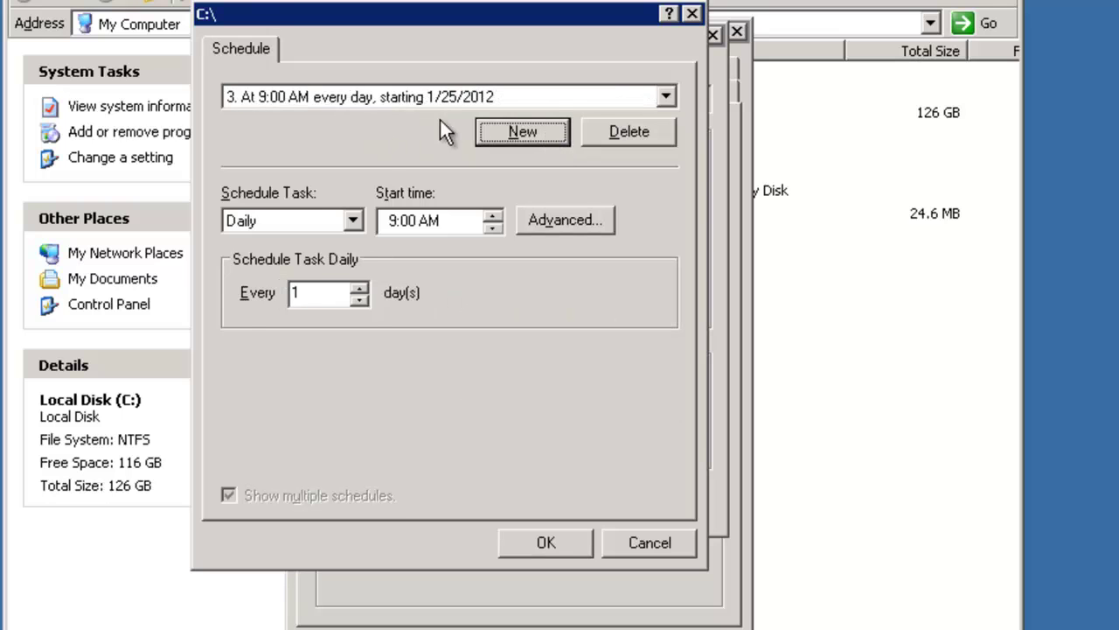
click(352, 220)
click(316, 259)
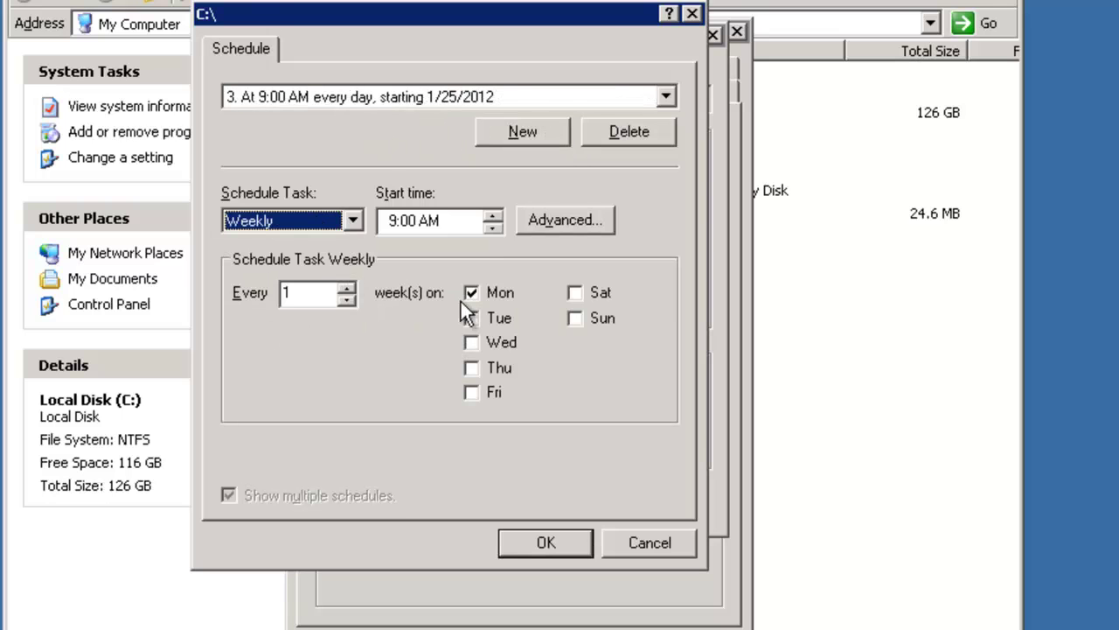
click(480, 293)
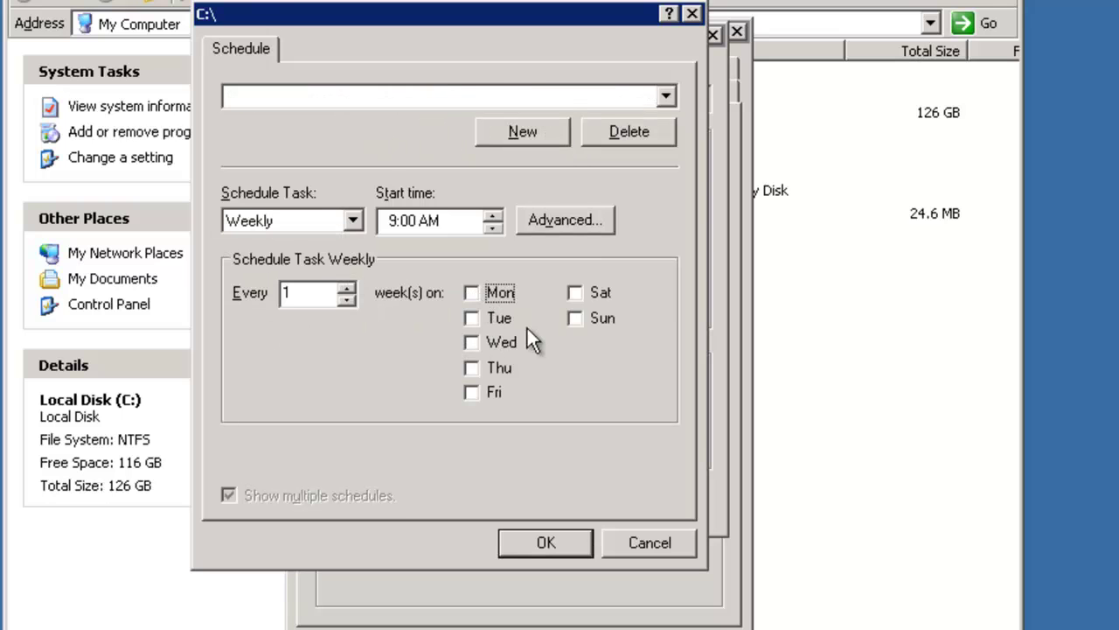
click(577, 293)
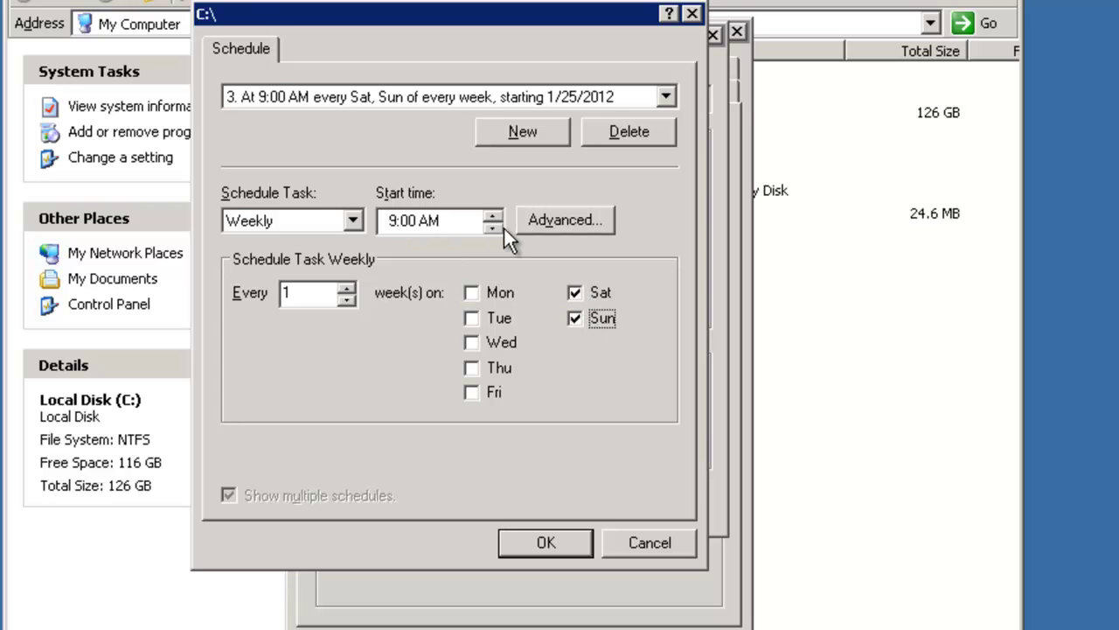
click(483, 97)
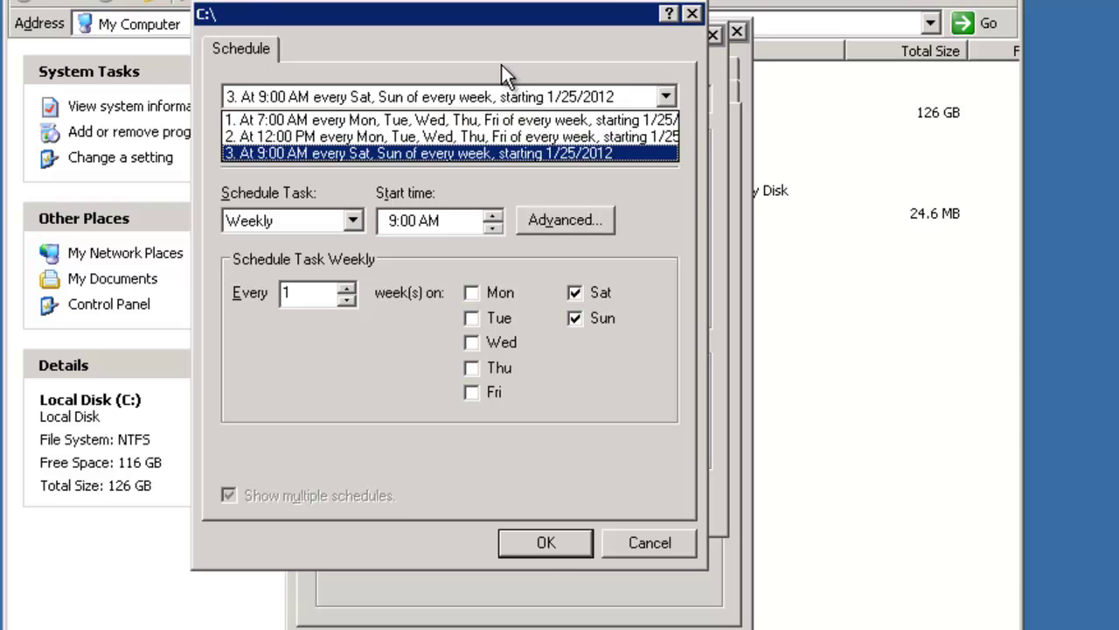
click(375, 97)
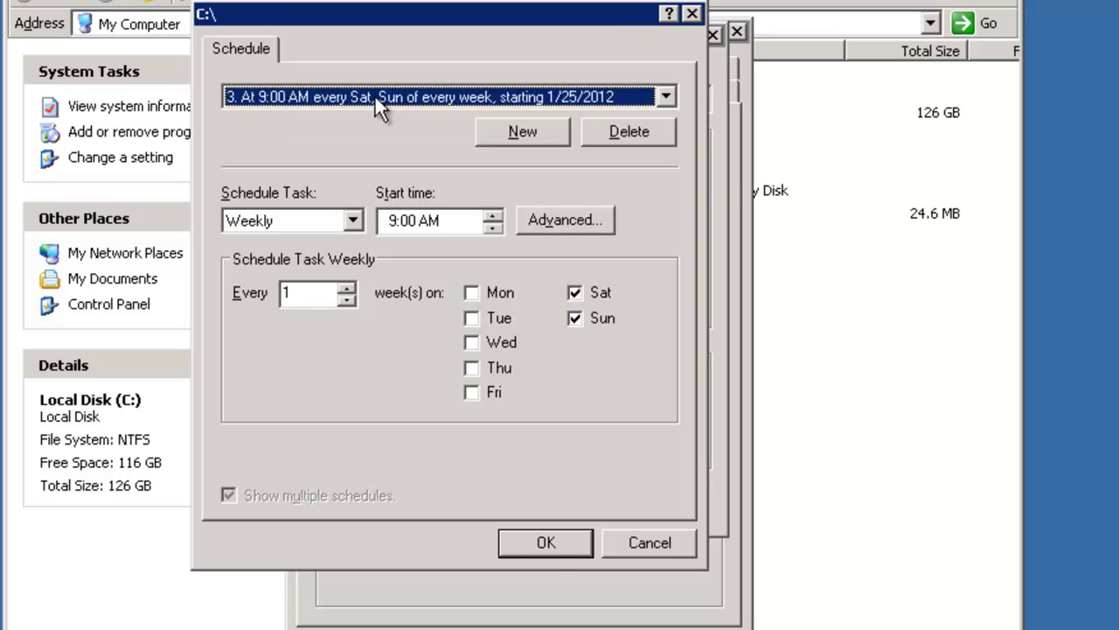
click(546, 541)
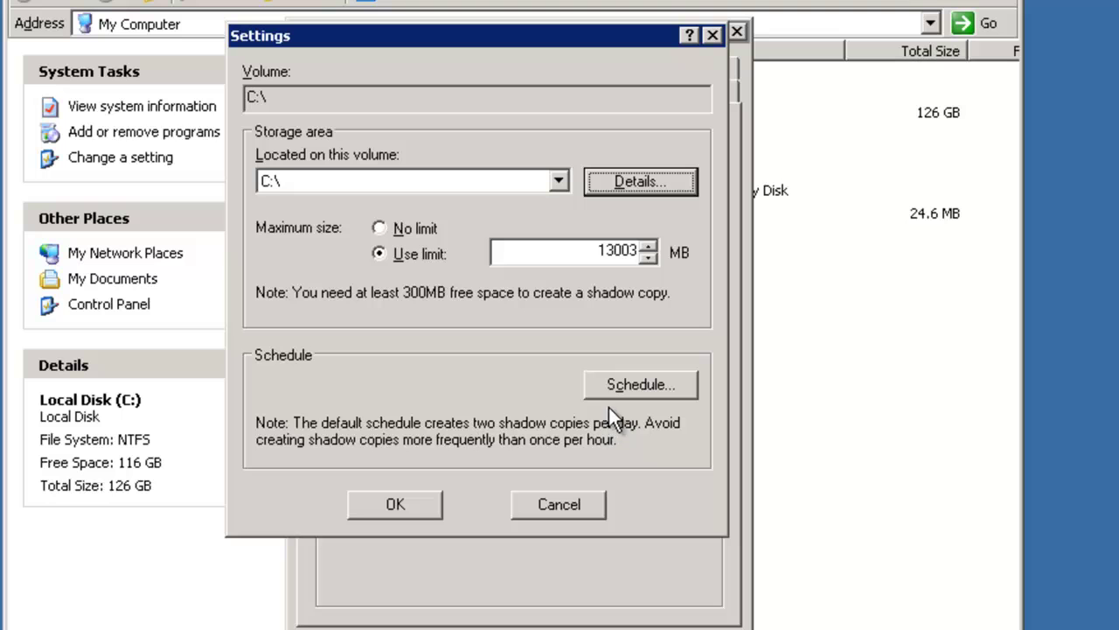
click(395, 505)
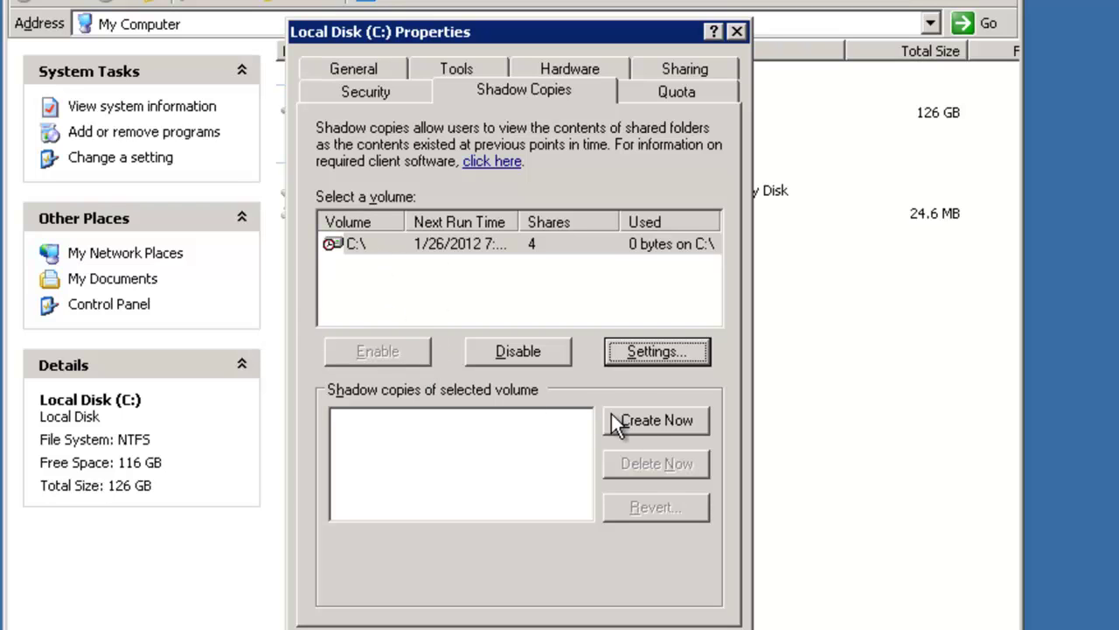
Step: Create a shadow copy of the C:\ volume immediately and select it in the list
click(644, 423)
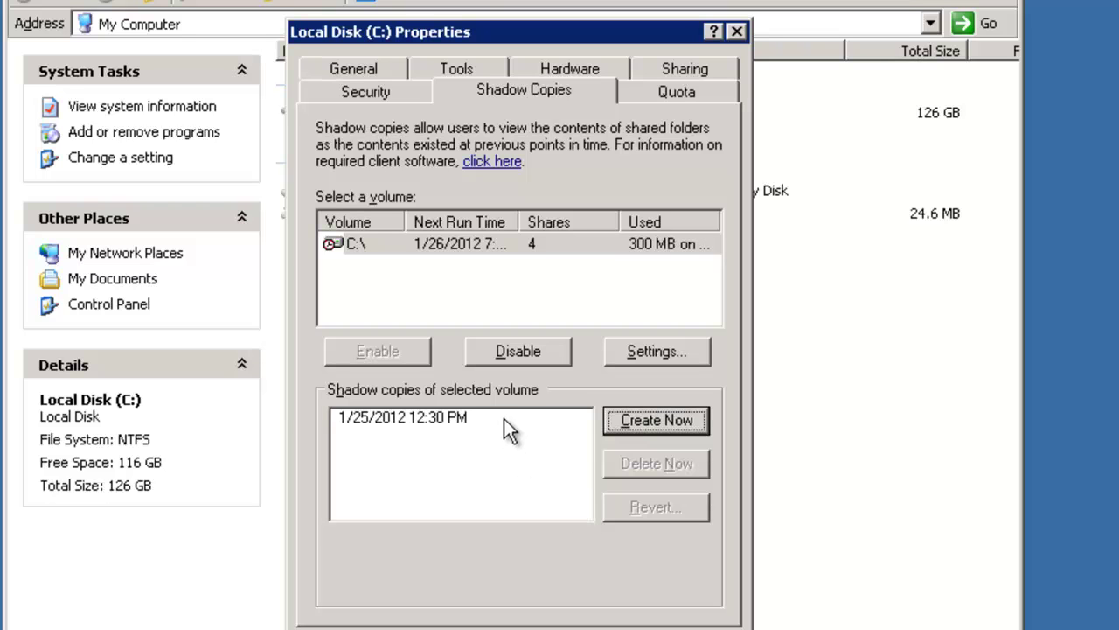
click(503, 418)
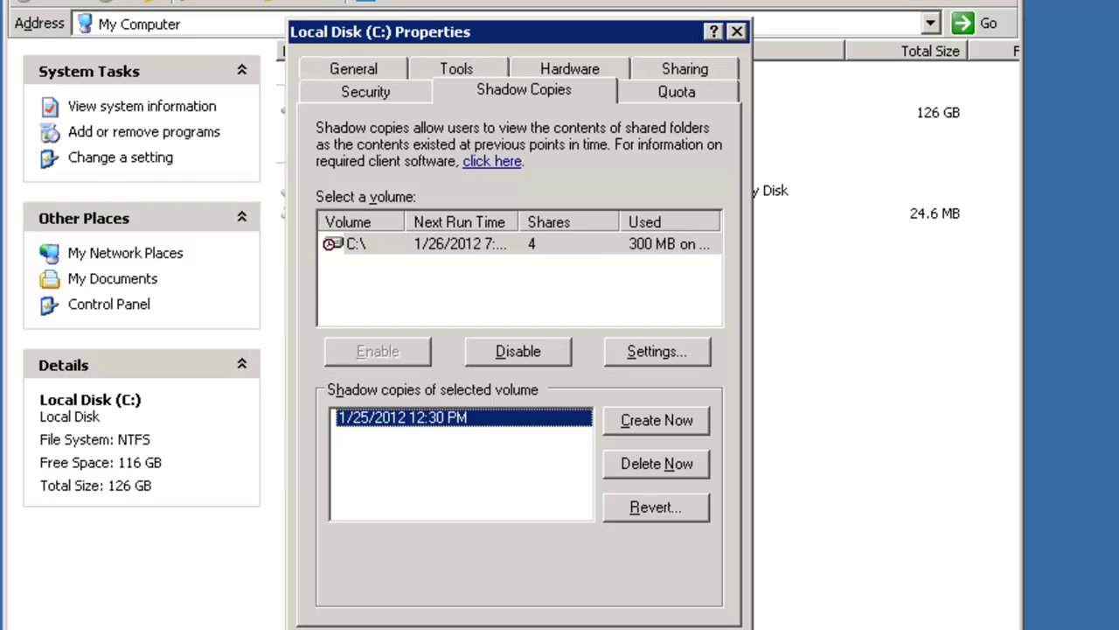
Step: Switch back to the keys share on magneto, open its previous versions and select the 1/25/2012 12:30 PM version
key(alt+Tab)
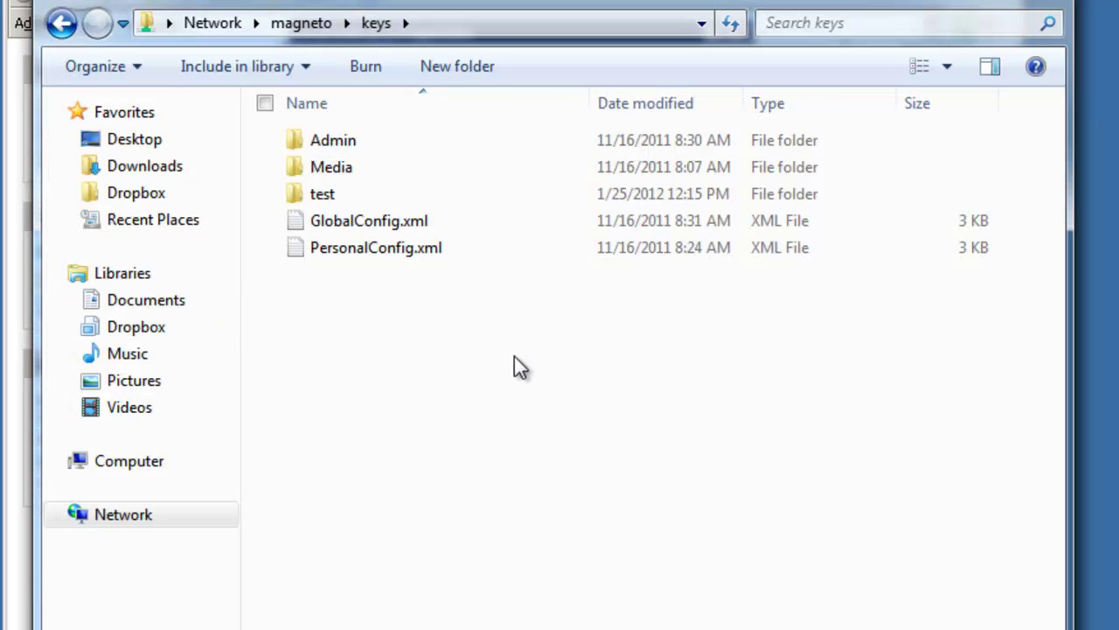
right_click(446, 374)
key(Escape)
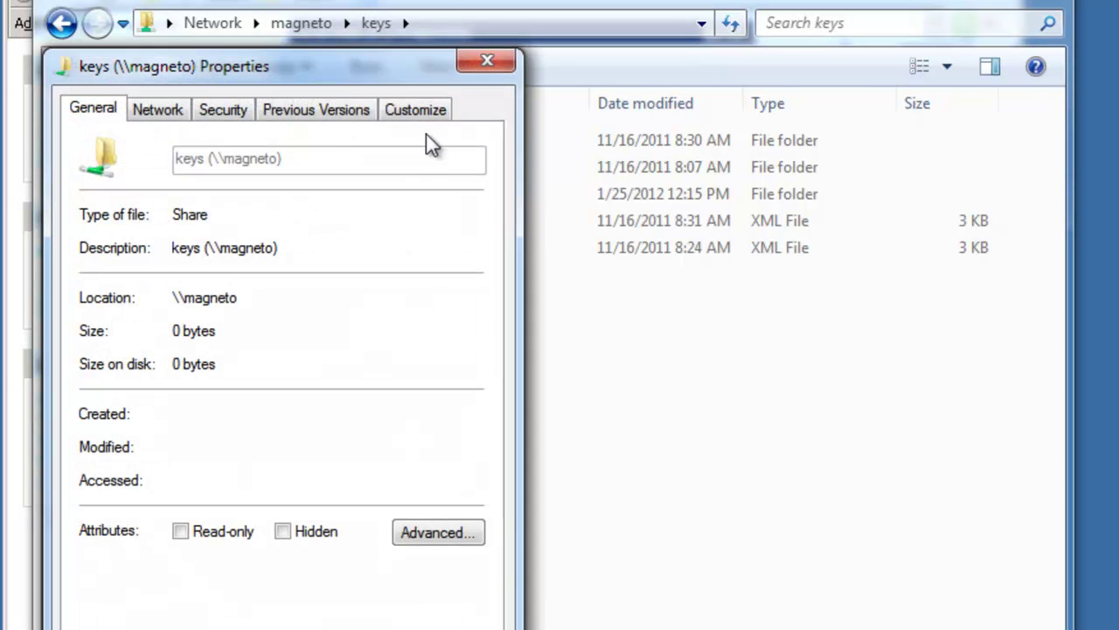
click(338, 114)
drag(396, 34, 620, 72)
click(367, 339)
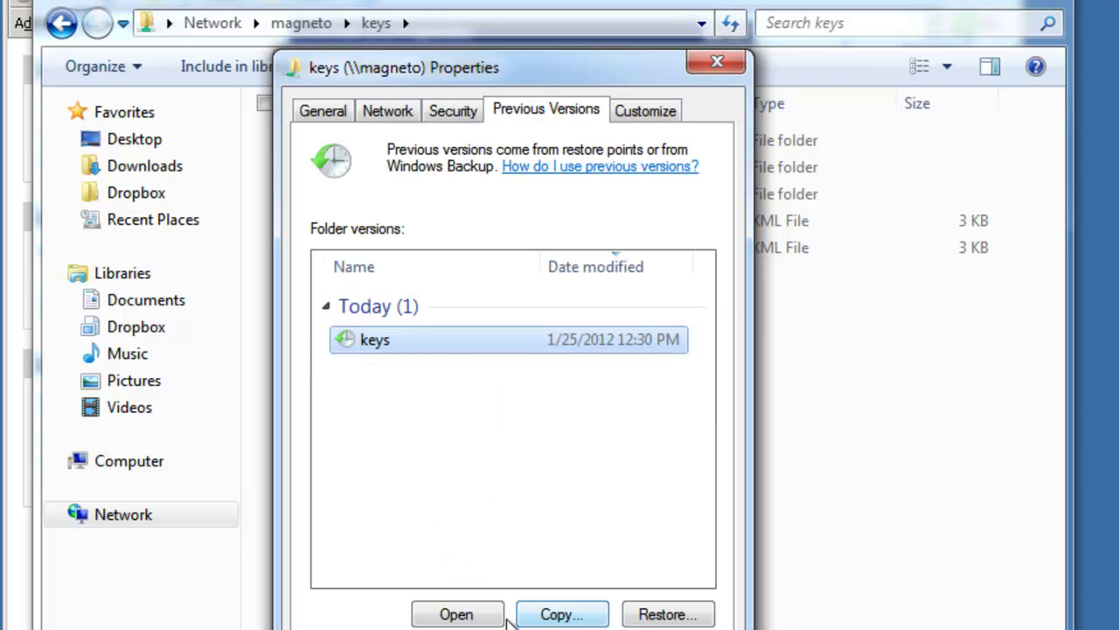
Step: Open the selected previous version of the keys folder to inspect its contents, and close that window
click(457, 615)
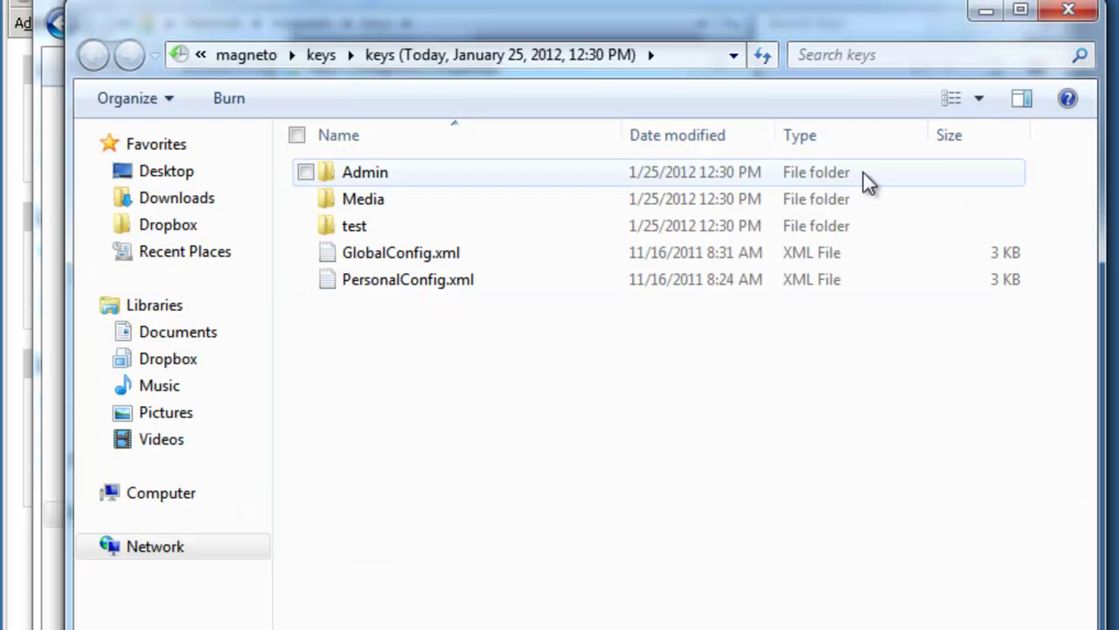
drag(512, 353, 332, 168)
click(1068, 11)
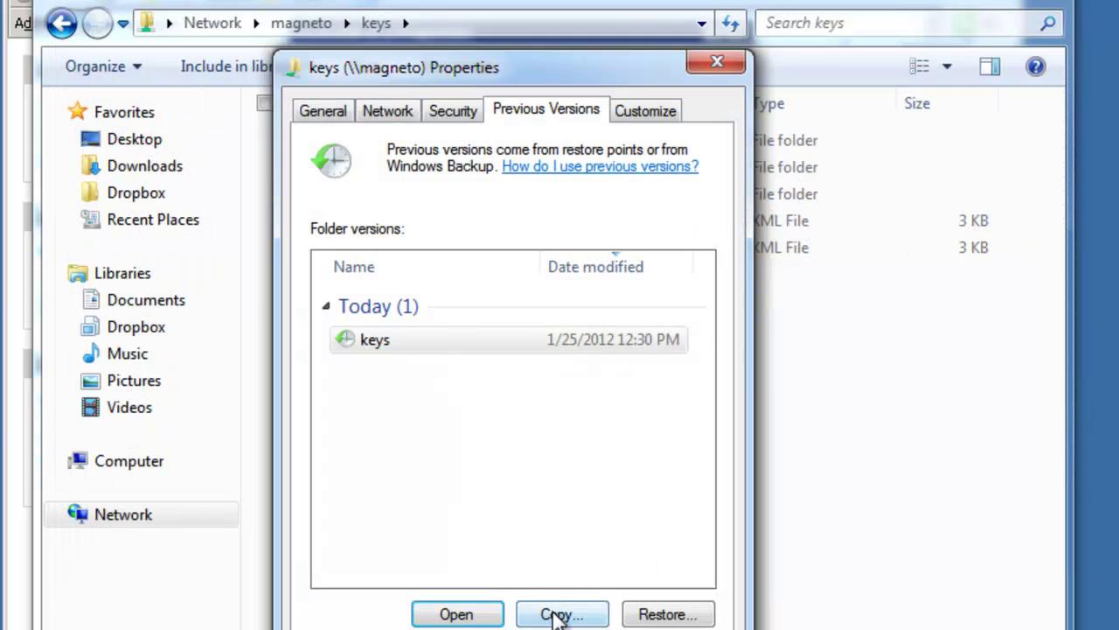
Step: View the copy destinations offered for the selected previous version of keys, cancel the copy and close the share's properties
click(559, 614)
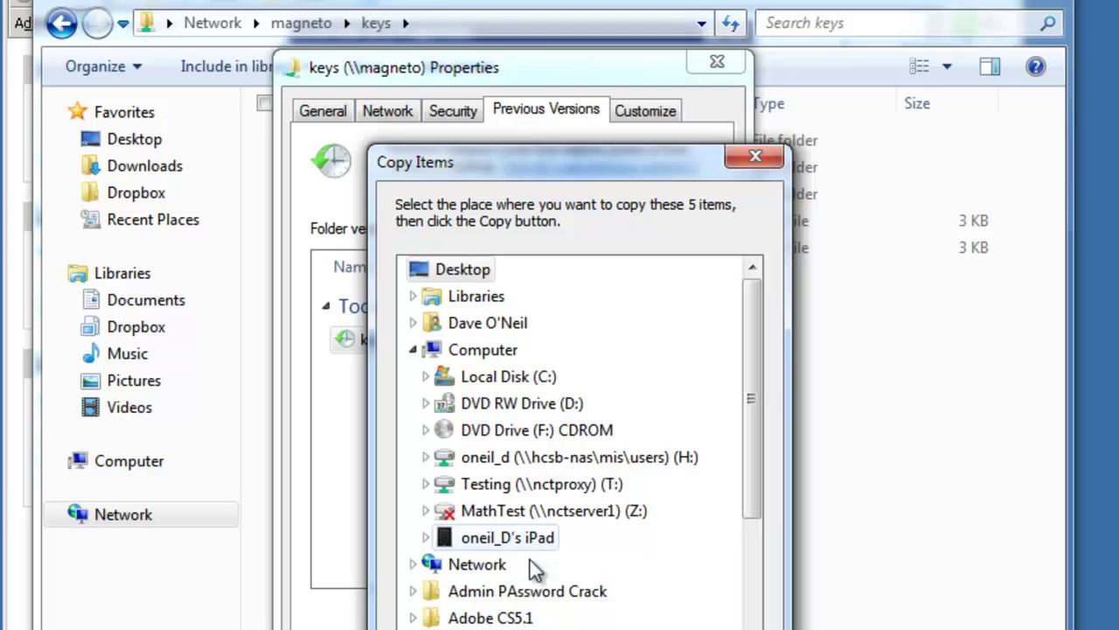
key(Escape)
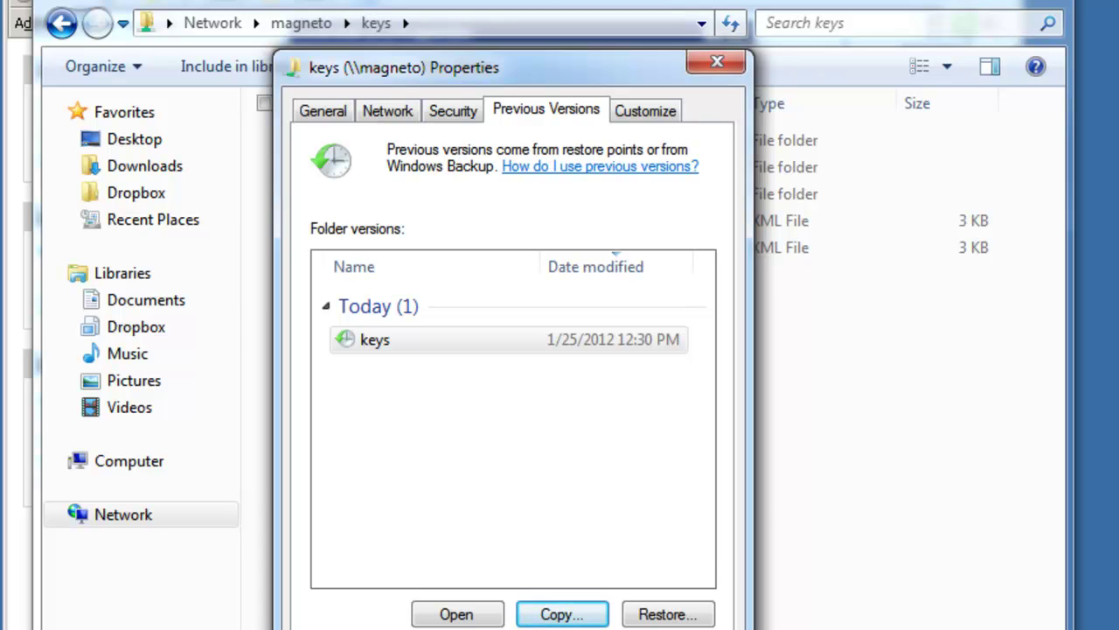
key(Escape)
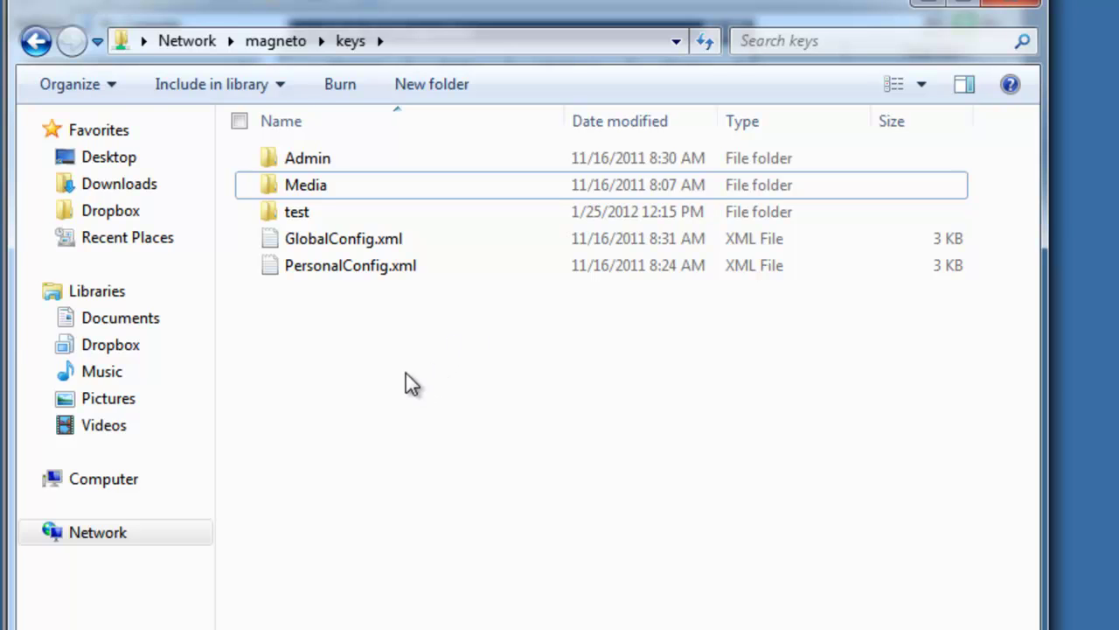
Step: Permanently delete the test folder from the keys share on magneto
right_click(312, 221)
click(301, 219)
right_click(301, 219)
click(43, 614)
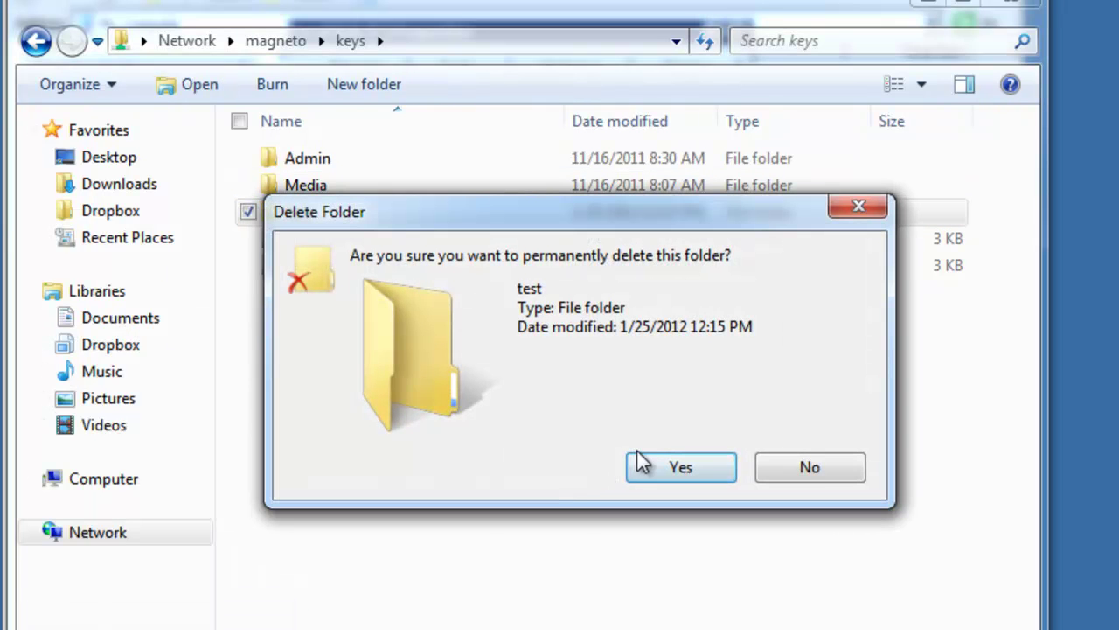
click(648, 472)
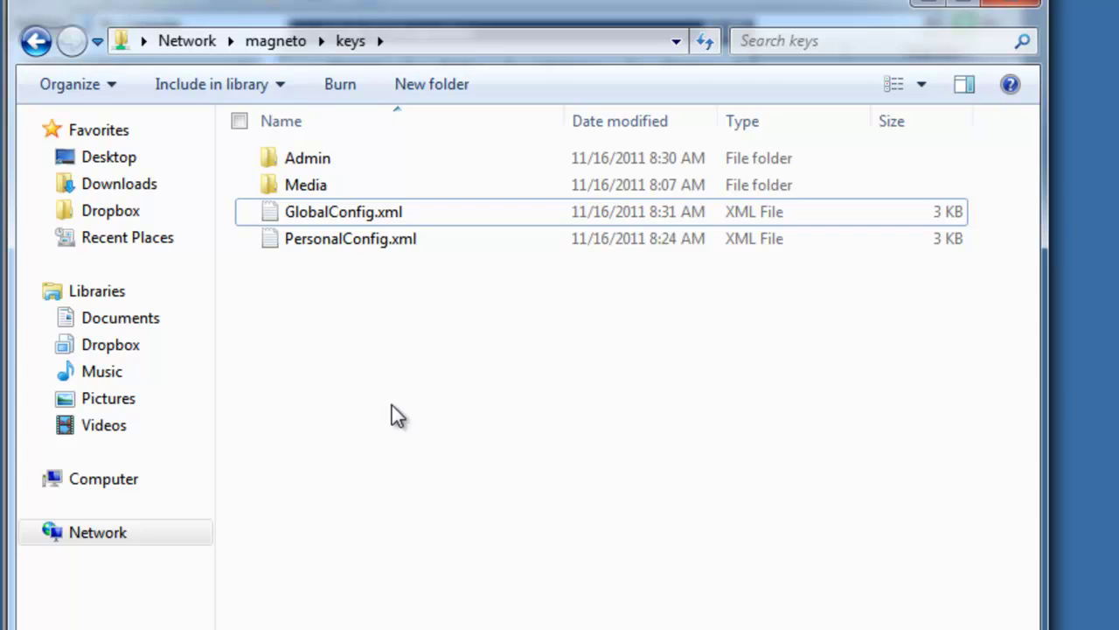
Step: Open the previous versions of the keys share and move the properties dialog clear of the file names
right_click(395, 360)
key(r)
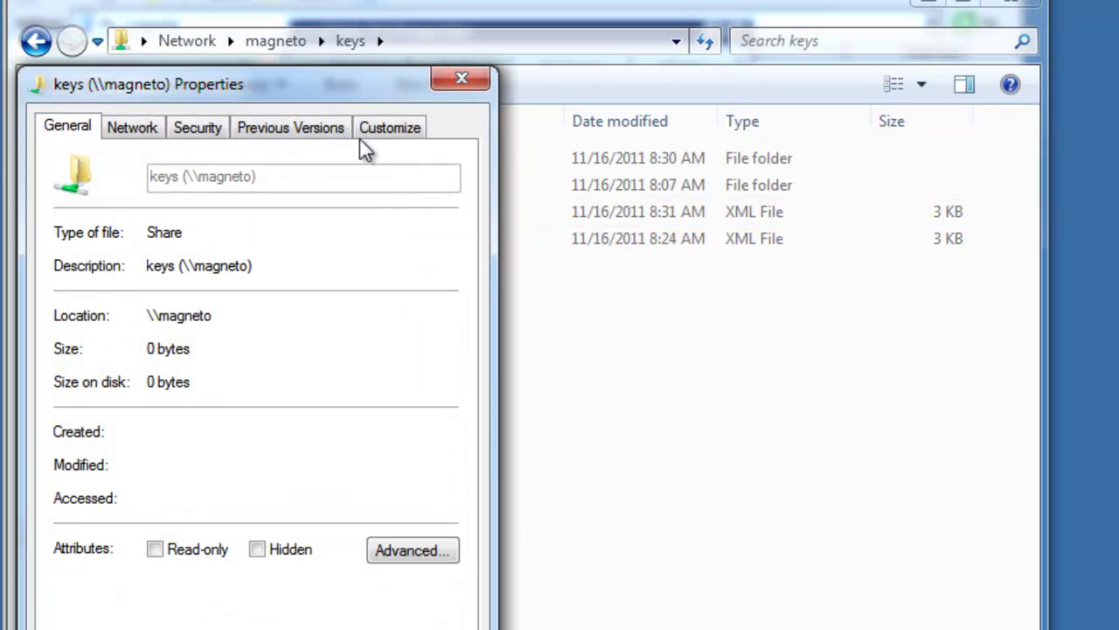
click(341, 136)
drag(363, 93, 637, 91)
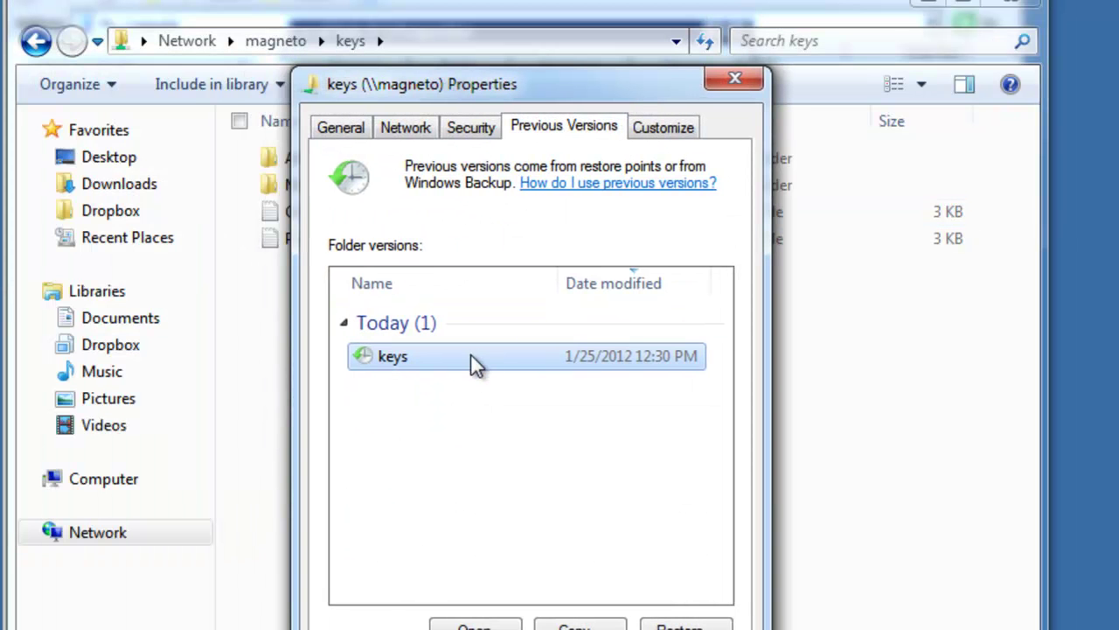
Step: Inspect the test folder in the 1/25/2012 12:30 PM version of keys, close it, and view the copy destinations without copying
click(476, 622)
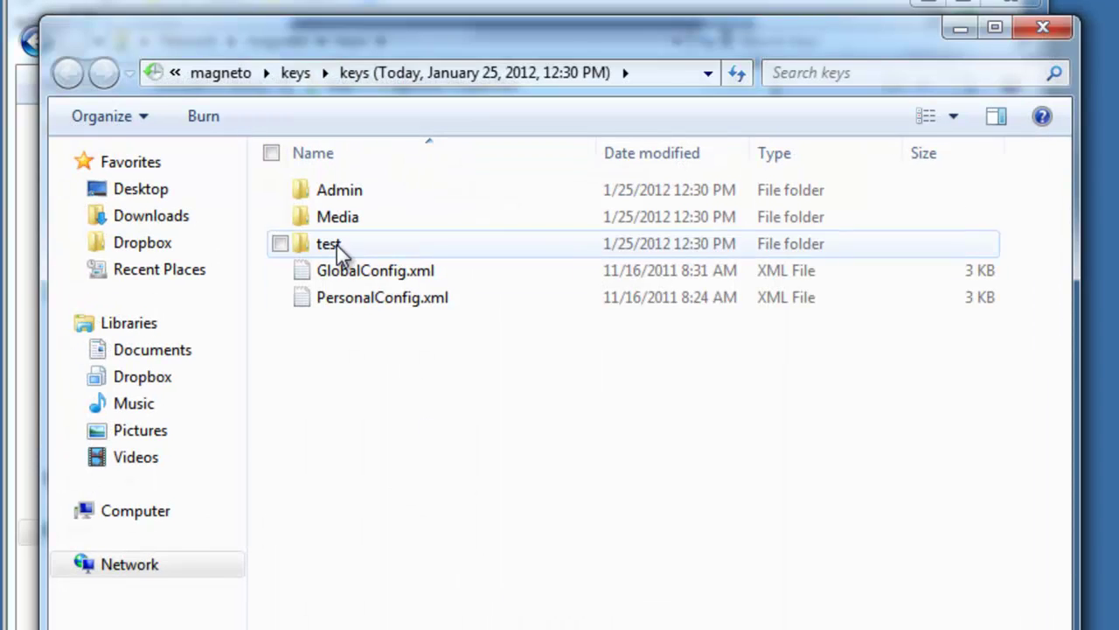
drag(782, 50, 1115, 42)
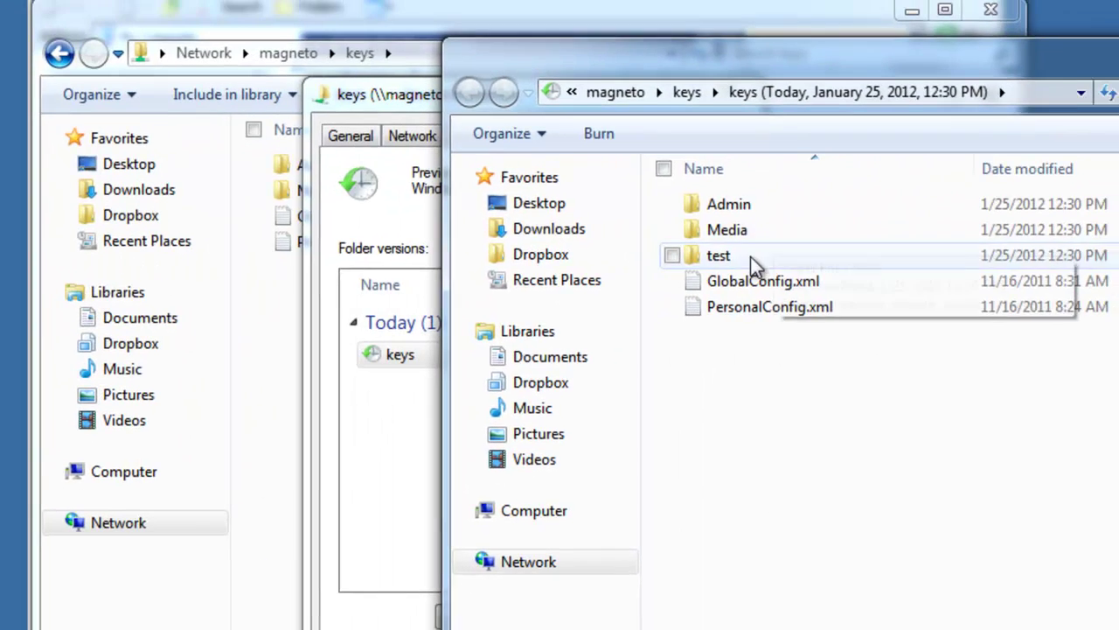
drag(757, 258, 829, 494)
key(alt+F4)
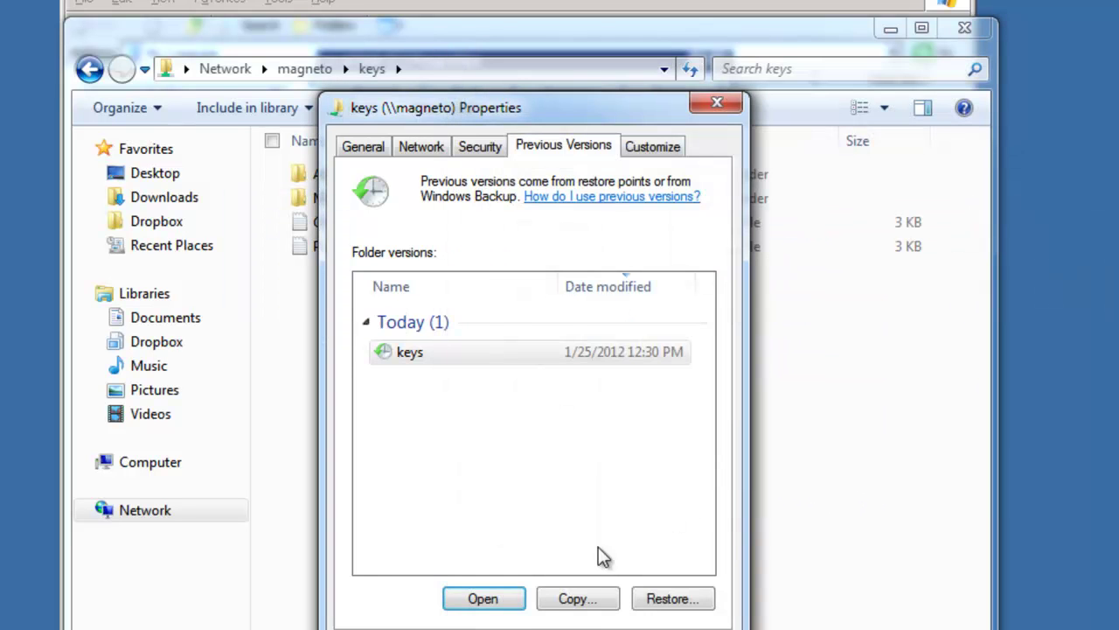
click(574, 599)
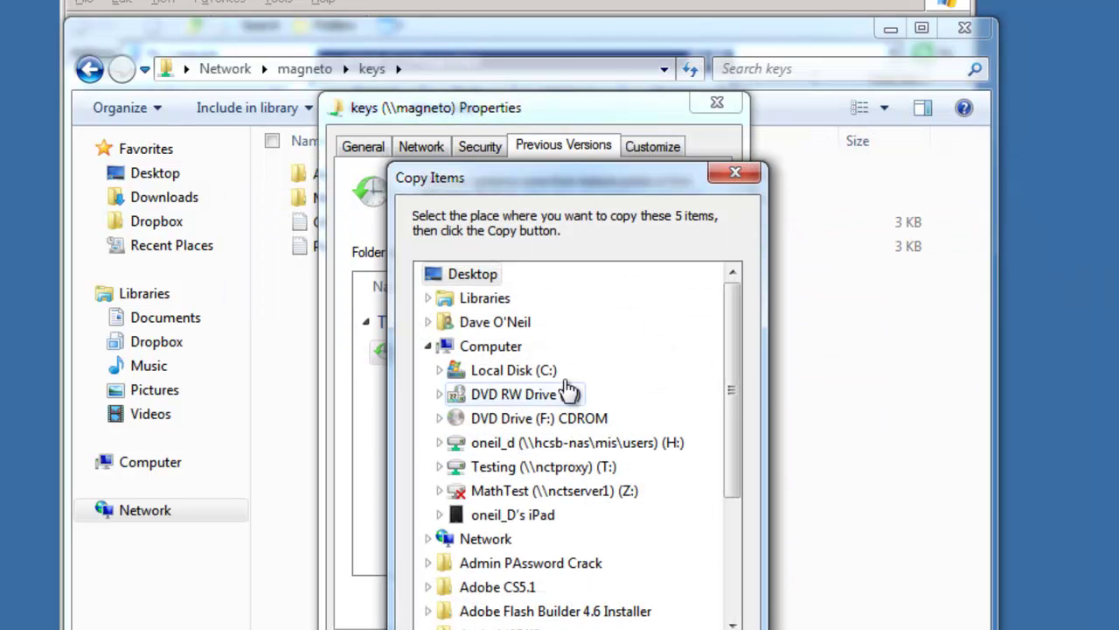
click(736, 175)
Step: Restore the keys share to its 1/25/2012 12:30 PM version, close its properties and select the test folder
click(660, 599)
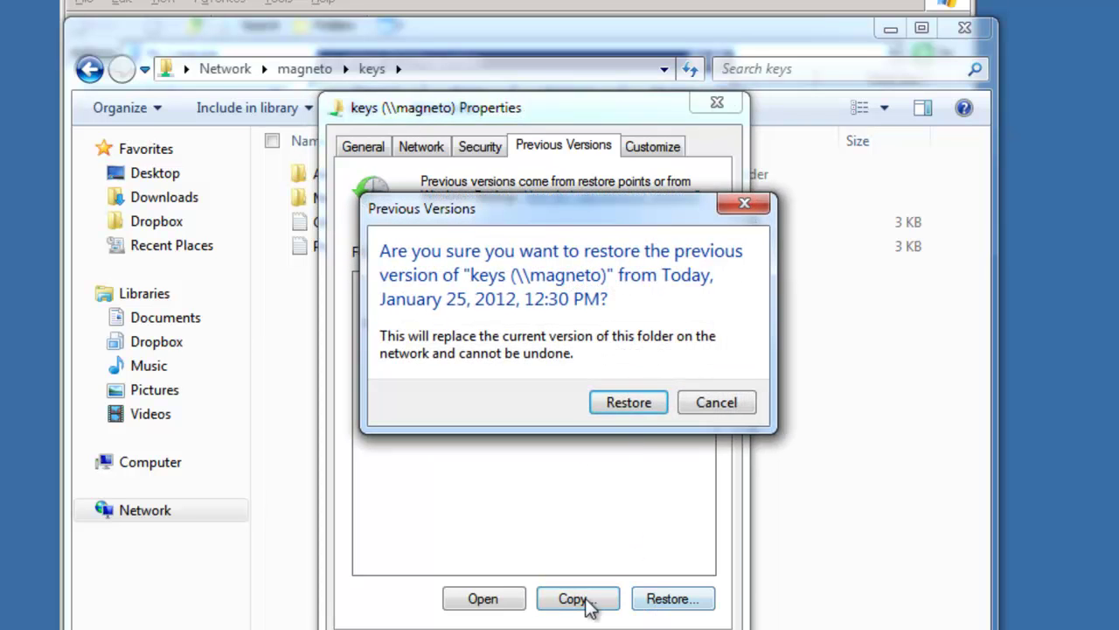
click(630, 403)
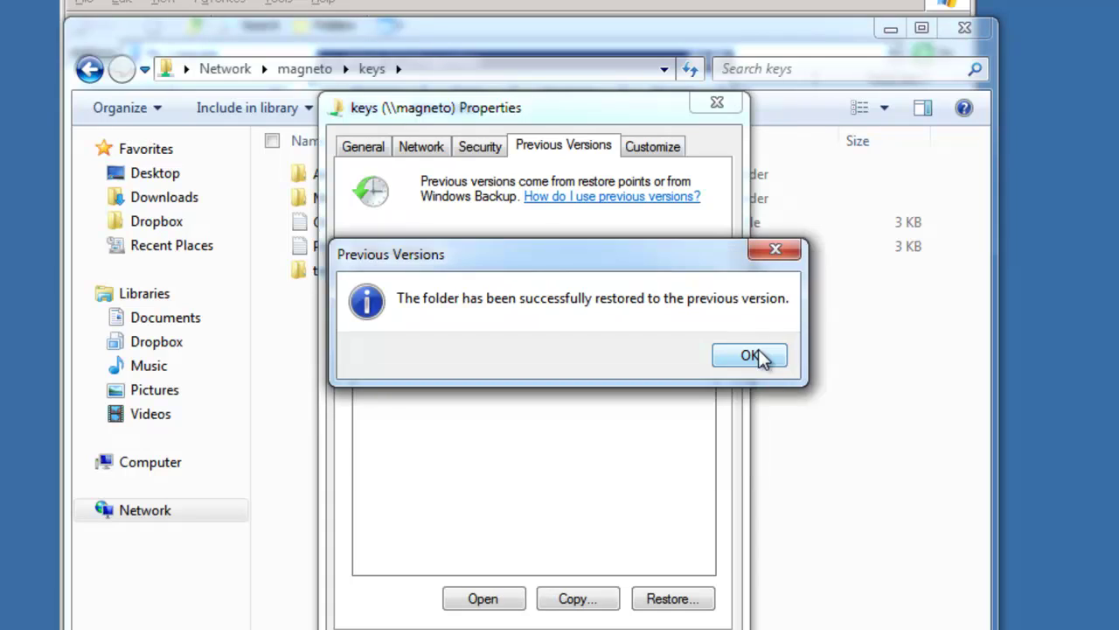
click(750, 355)
key(Escape)
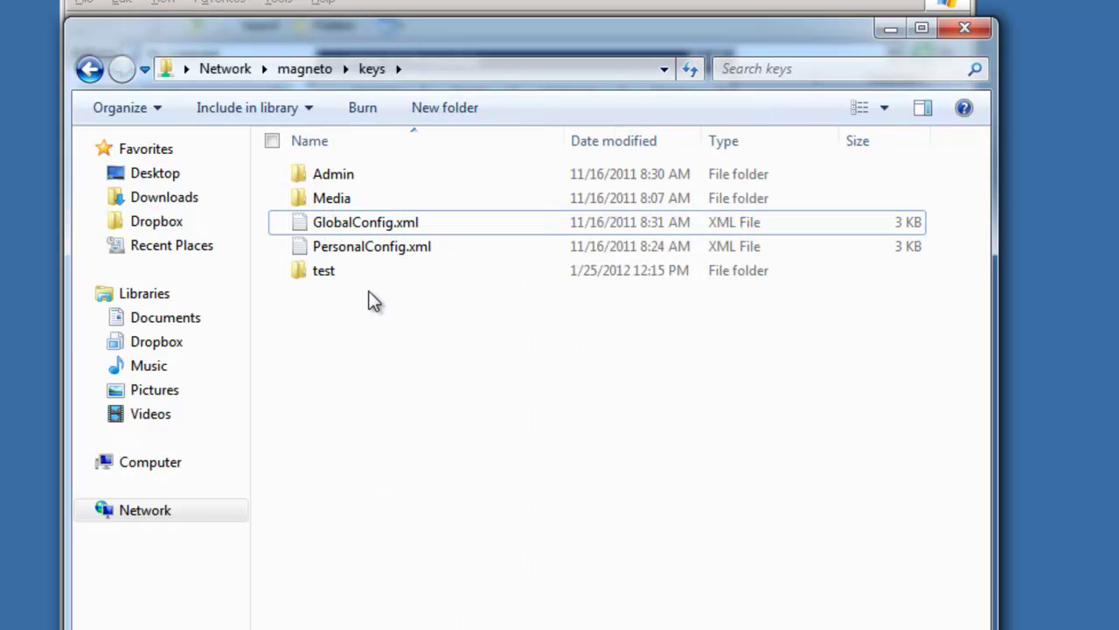
click(325, 272)
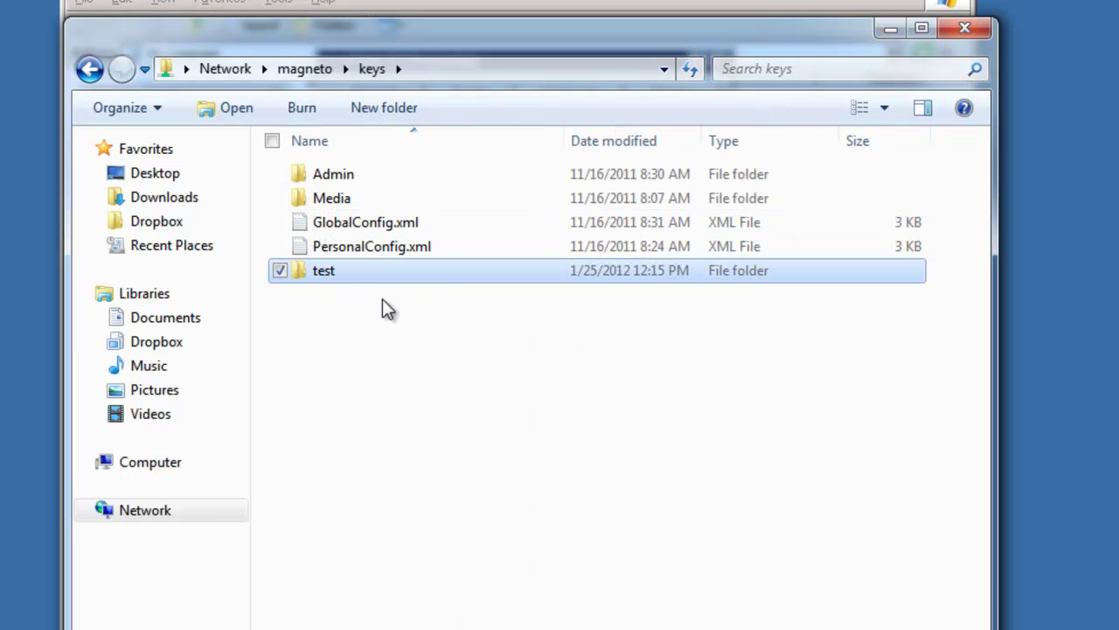